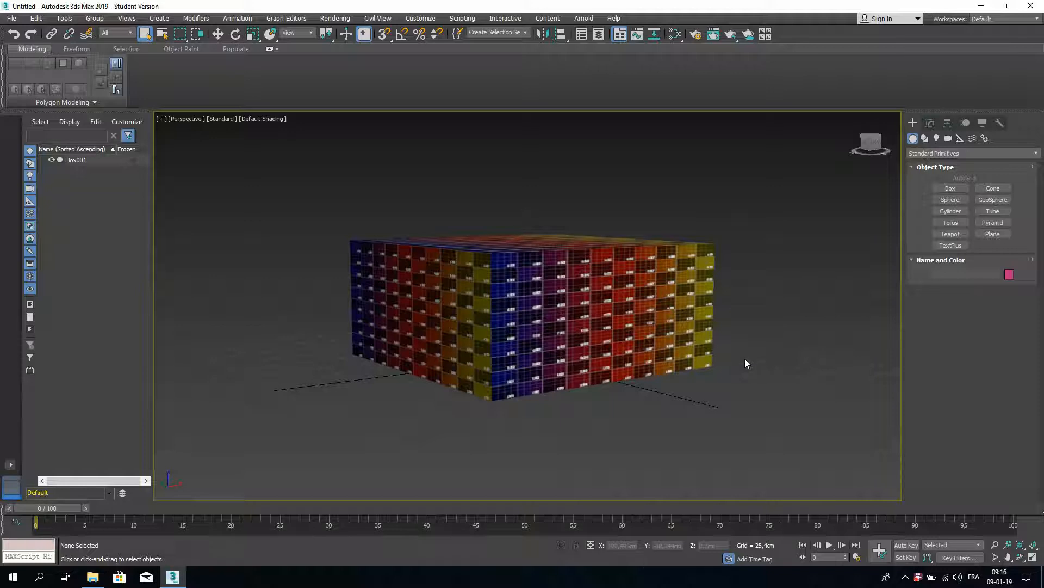
# Step: Select the textured box and add an Unwrap UVW modifier to it
pyautogui.keyDown('alt'); pyautogui.moveTo(547, 254); pyautogui.dragTo(527, 263, button='middle'); pyautogui.keyUp('alt')
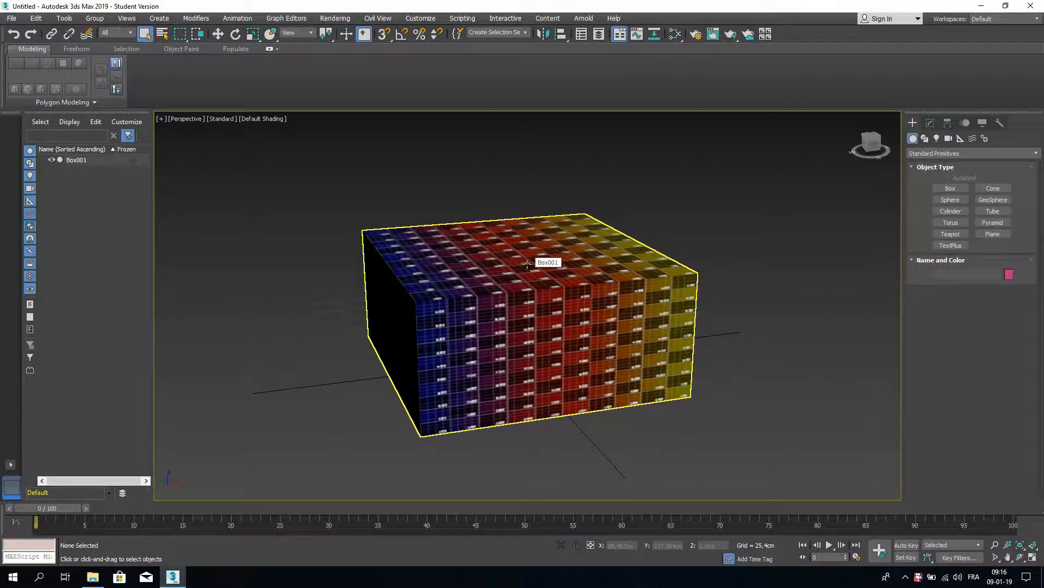
pyautogui.keyDown('alt'); pyautogui.moveTo(458, 247); pyautogui.dragTo(531, 280, button='middle'); pyautogui.keyUp('alt')
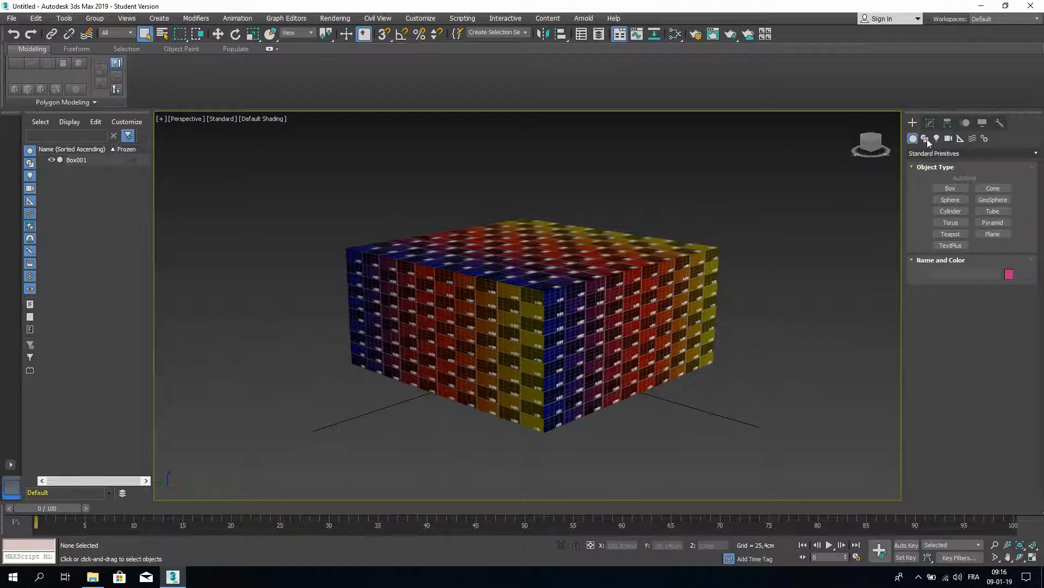
pyautogui.keyDown('alt'); pyautogui.moveTo(801, 244); pyautogui.dragTo(691, 315, button='middle'); pyautogui.keyUp('alt')
pyautogui.scroll(5, 691, 315)
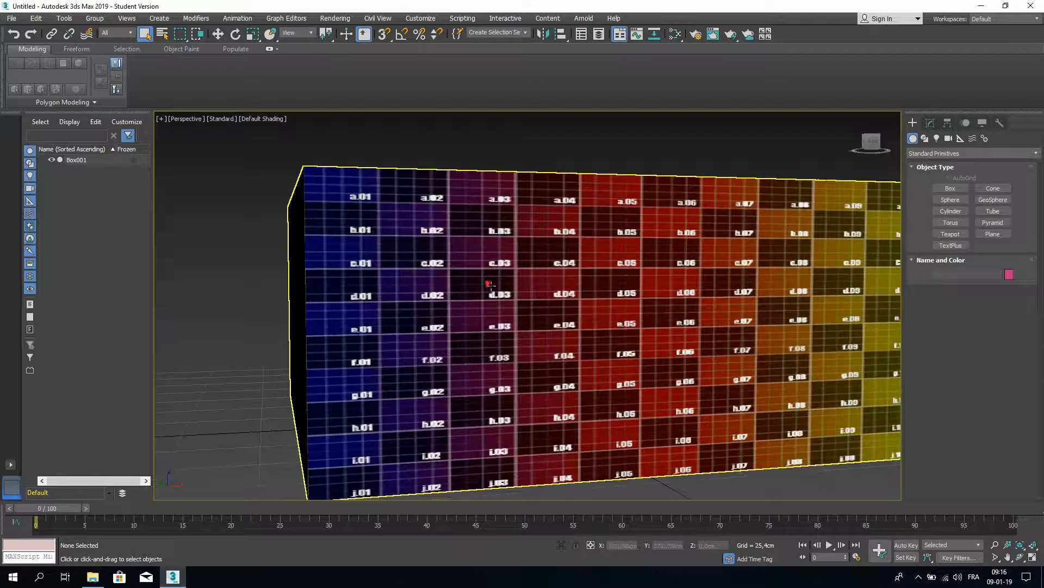
pyautogui.click(931, 124)
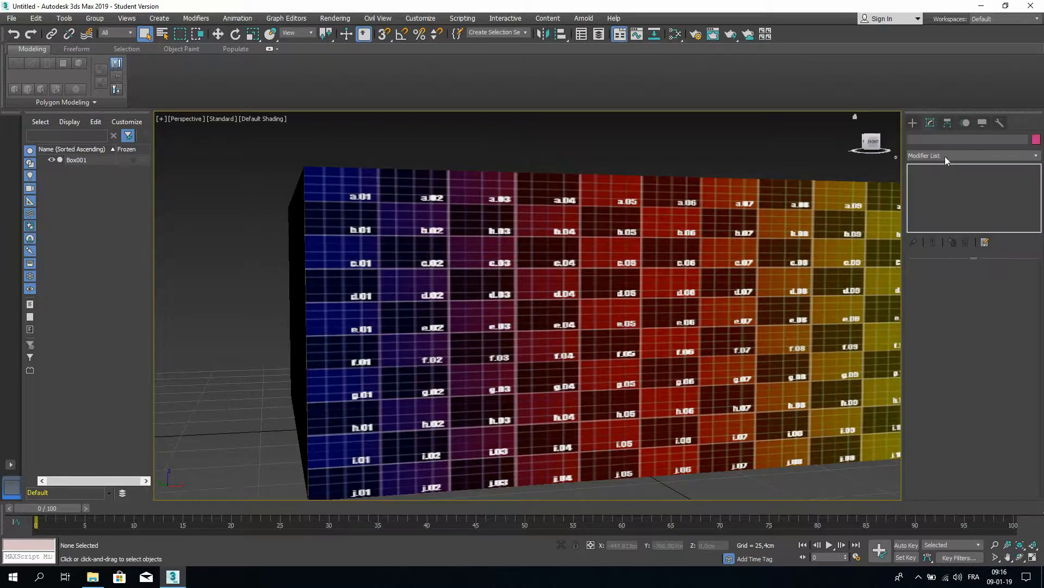
pyautogui.hotkey('ctrl', 'a')
pyautogui.click(957, 155)
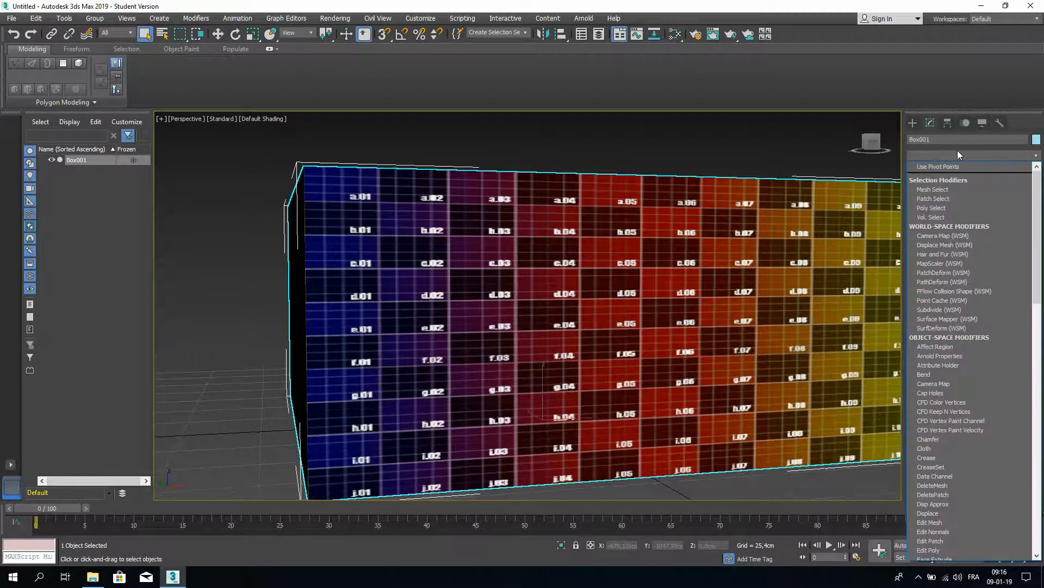
pyautogui.write('un')
pyautogui.press('Return')
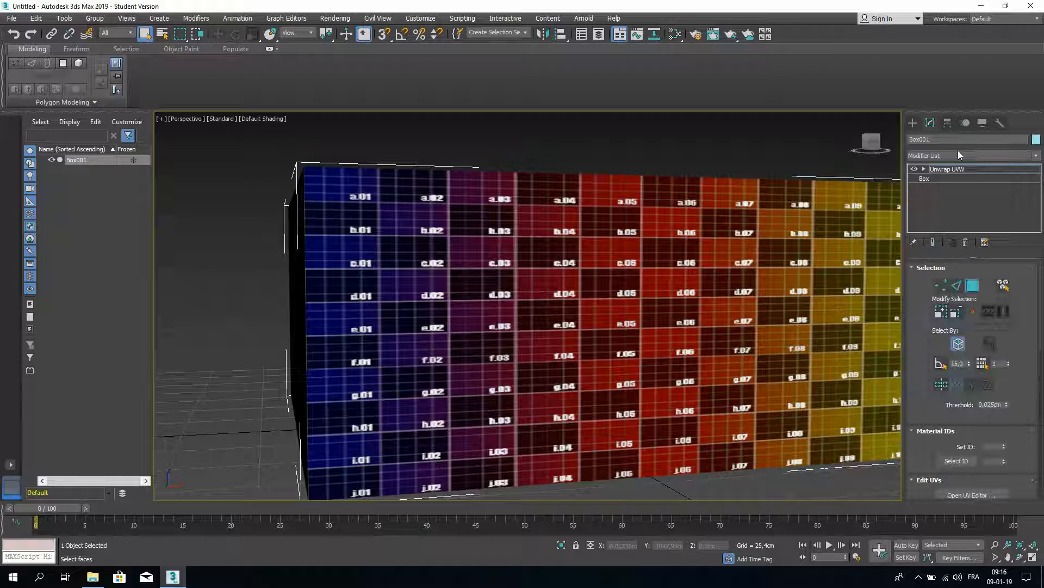
# Step: Open the UV editor, select all the box's faces and apply Flatten Mapping with the default settings
pyautogui.scroll(-2, 974, 451)
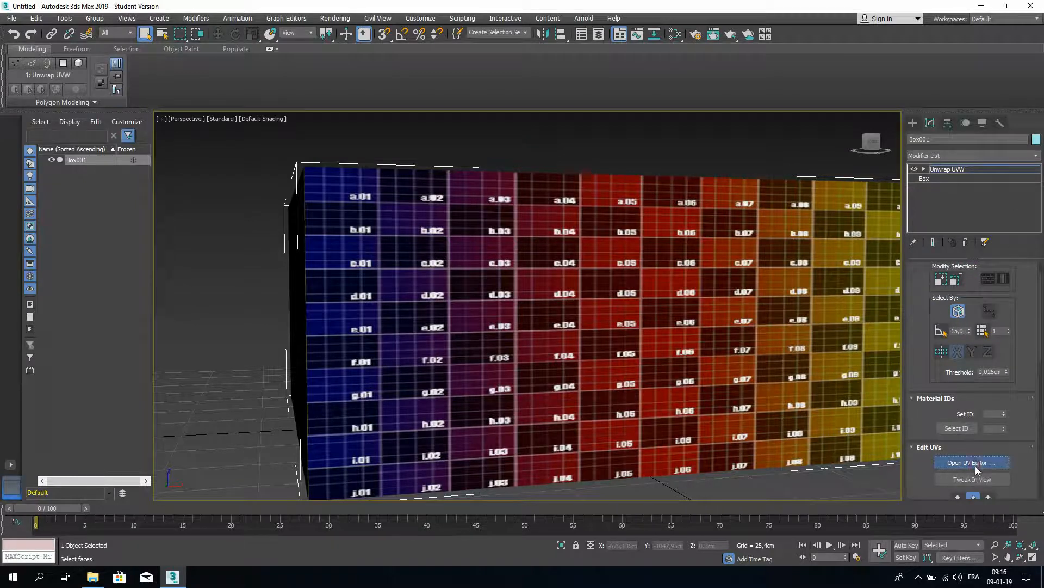
pyautogui.click(977, 465)
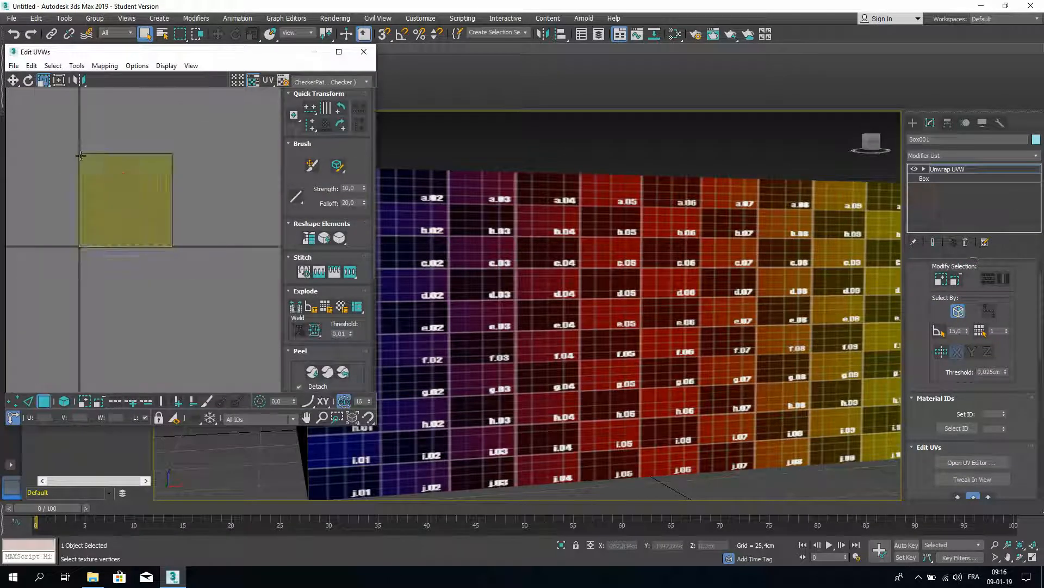
pyautogui.moveTo(68, 144); pyautogui.dragTo(208, 302)
pyautogui.click(105, 65)
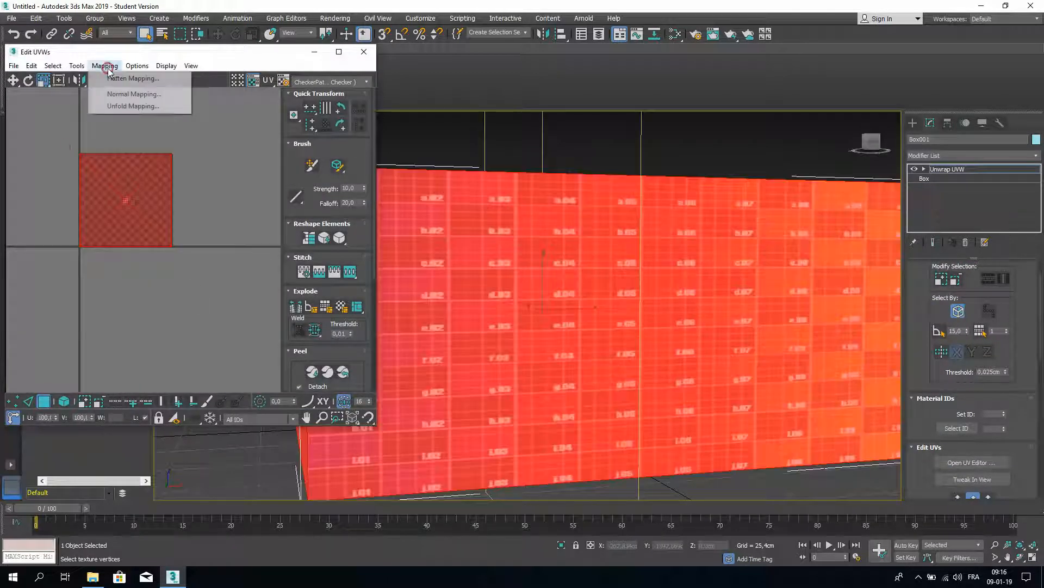
pyautogui.click(131, 80)
pyautogui.click(289, 156)
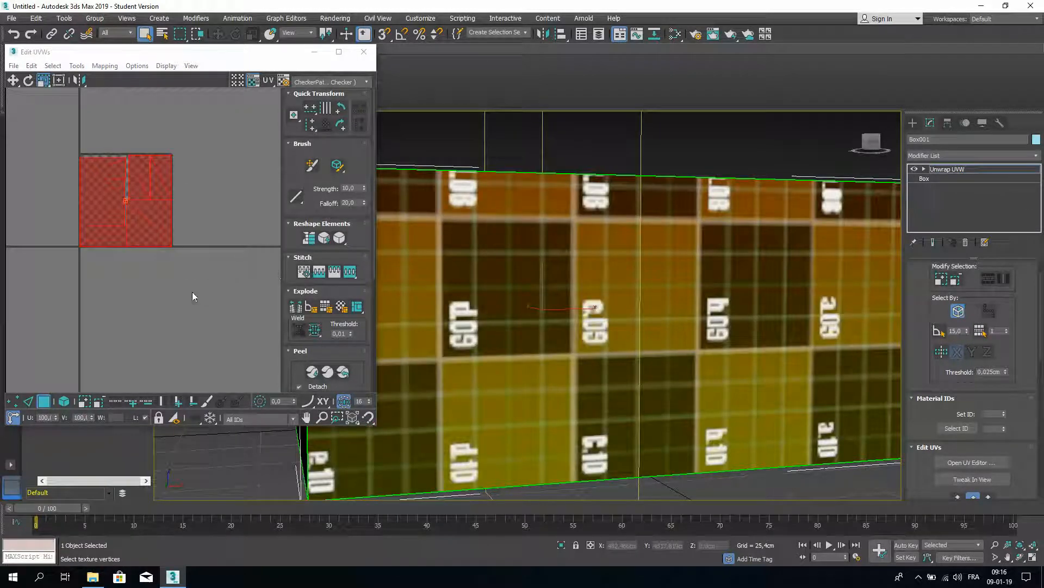
# Step: Select the box's front face and rotate its UV shell 90 degrees using angle snap so the grid labels read upright
pyautogui.moveTo(183, 263); pyautogui.dragTo(183, 309, button='middle')
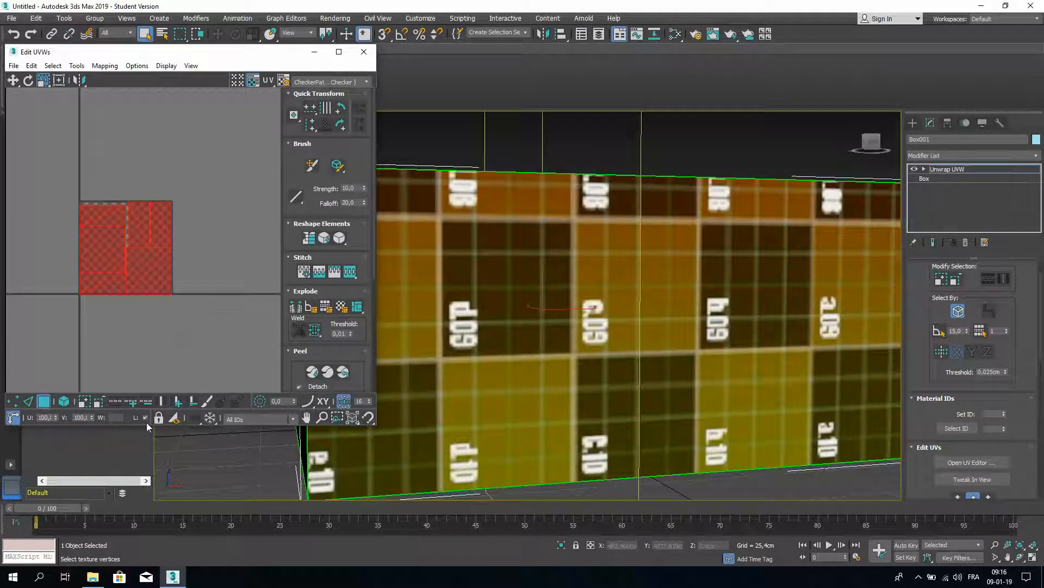
pyautogui.click(491, 238)
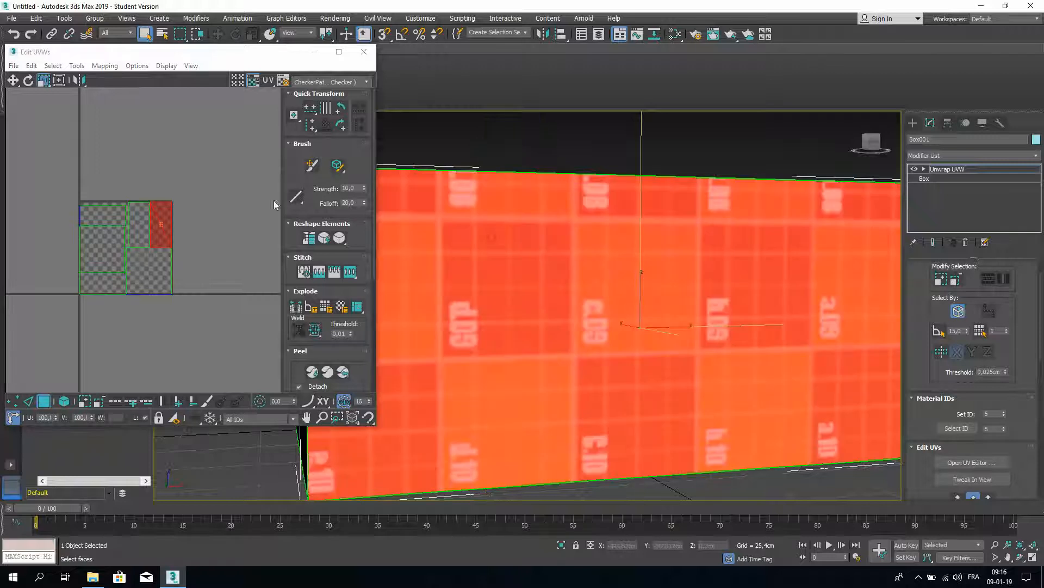
pyautogui.scroll(3, 188, 201)
pyautogui.click(29, 80)
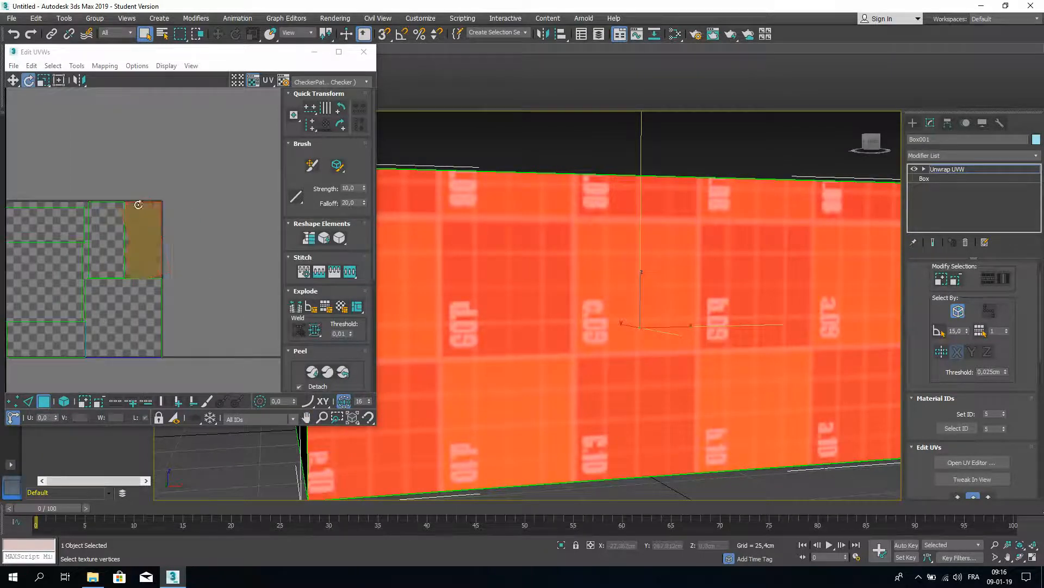
pyautogui.moveTo(140, 204); pyautogui.dragTo(191, 211)
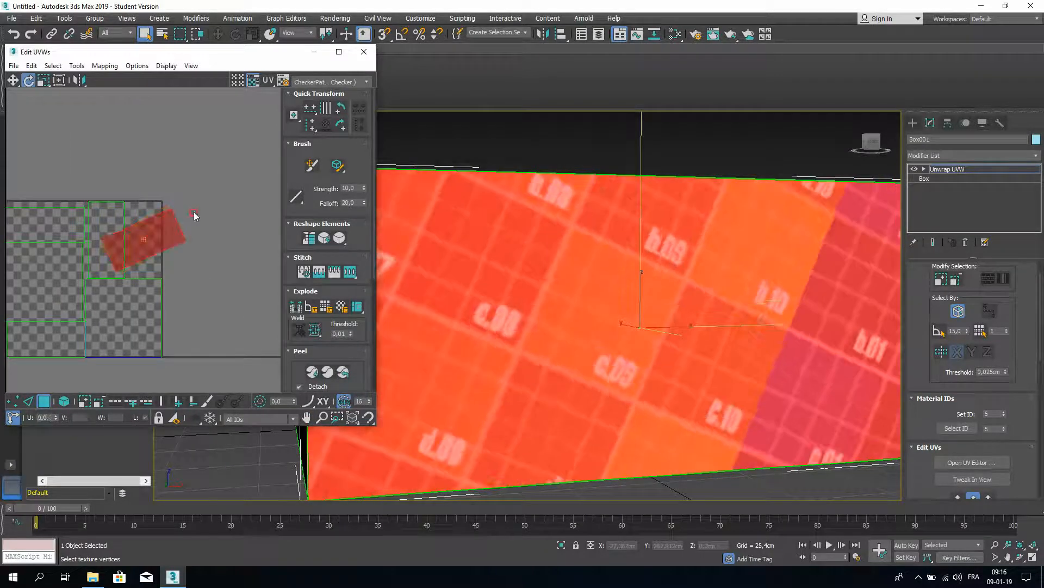
pyautogui.hotkey('ctrl', 'z')
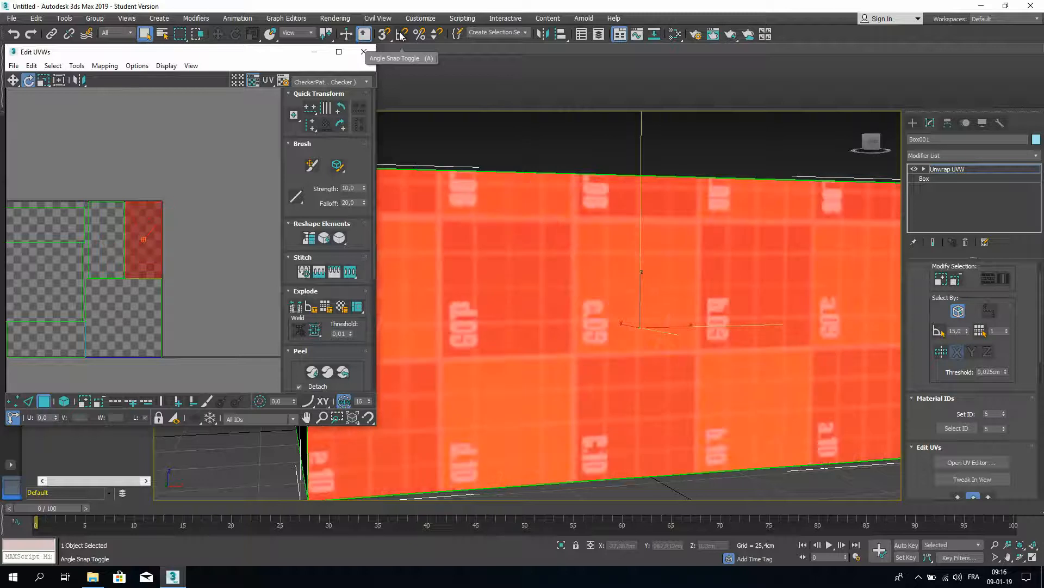
pyautogui.click(402, 34)
pyautogui.moveTo(168, 199); pyautogui.dragTo(176, 252)
pyautogui.click(210, 185)
# Step: Rotate the UV shell beside the already rotated one by 90 degrees with angle snap, then clear the selection
pyautogui.click(115, 206)
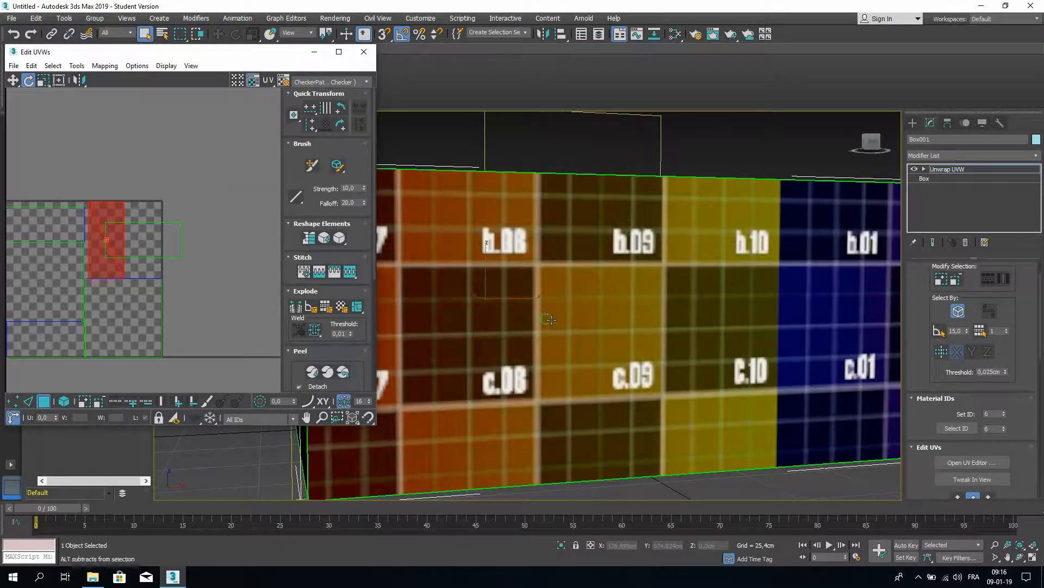
pyautogui.keyDown('alt'); pyautogui.moveTo(518, 220); pyautogui.dragTo(651, 257, button='middle'); pyautogui.keyUp('alt')
pyautogui.scroll(4, 526, 265)
pyautogui.moveTo(111, 204); pyautogui.dragTo(99, 165)
pyautogui.click(108, 149)
# Step: Select all the UV shells and pack them into the UV square with Rescale enabled
pyautogui.scroll(-3, 77, 181)
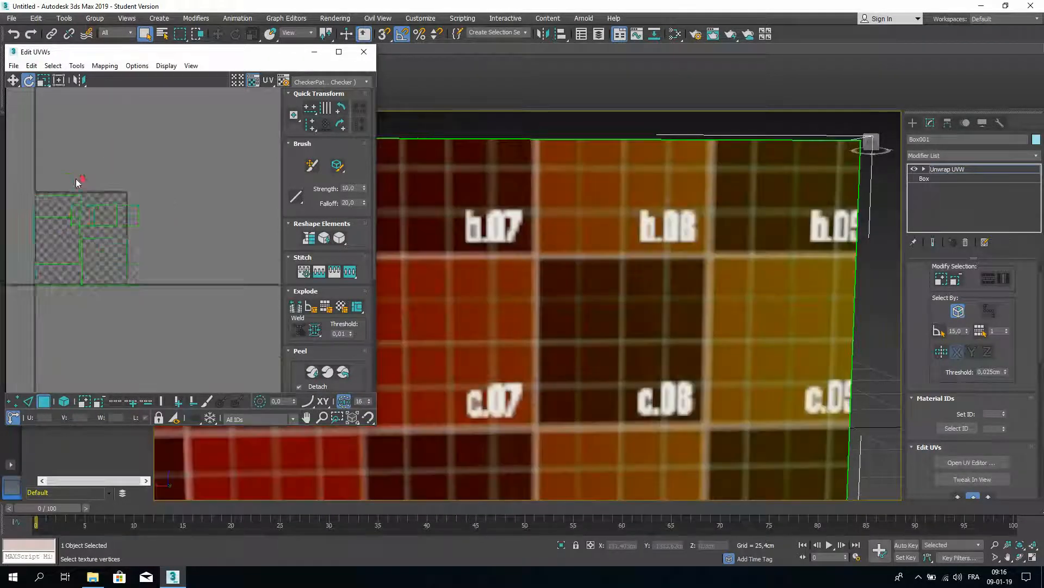
pyautogui.moveTo(76, 181); pyautogui.dragTo(129, 204, button='middle')
pyautogui.moveTo(51, 180); pyautogui.dragTo(201, 331)
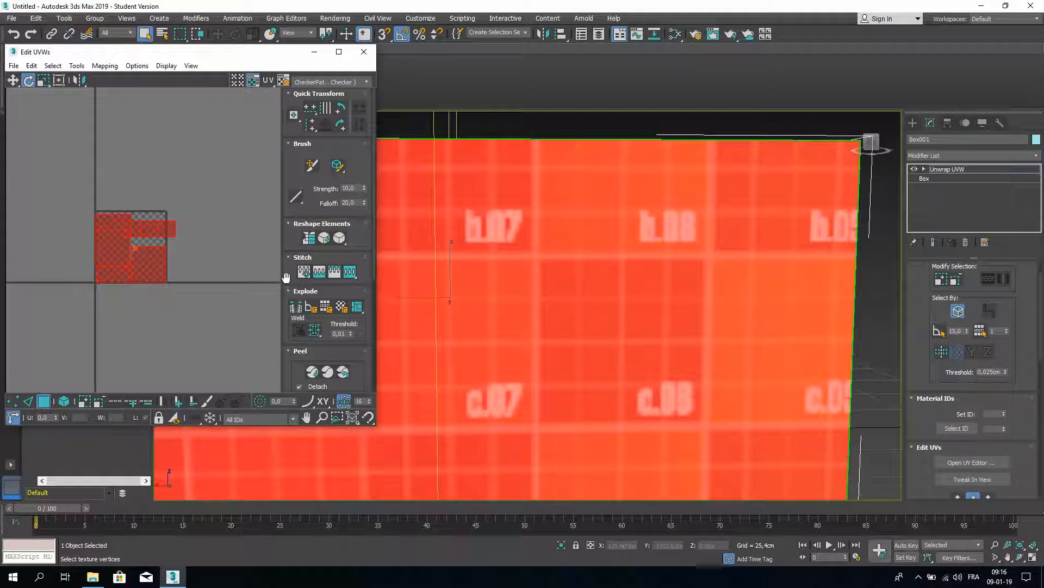
pyautogui.scroll(-5, 287, 182)
pyautogui.scroll(-1, 285, 183)
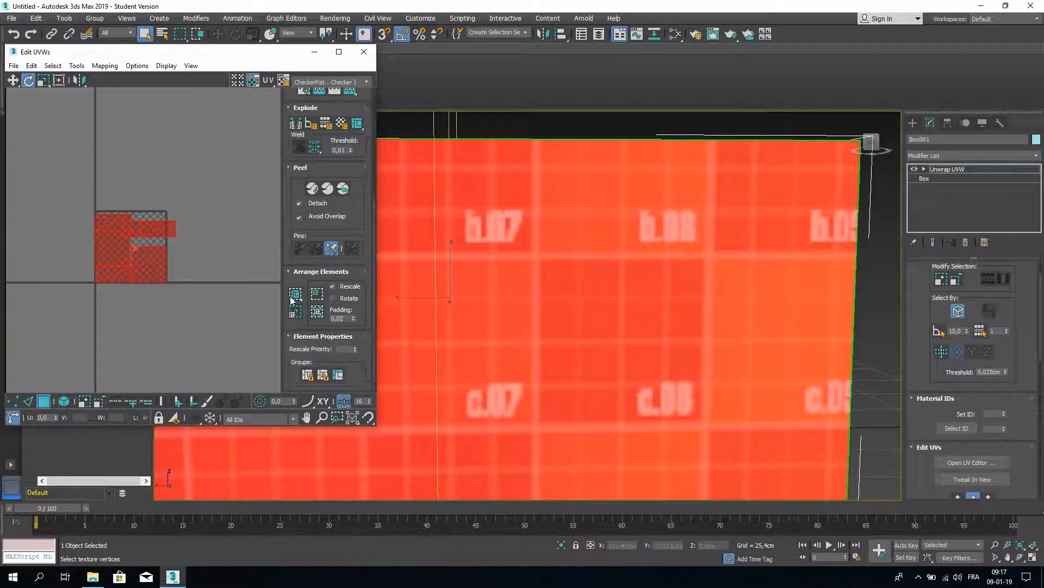
pyautogui.click(295, 293)
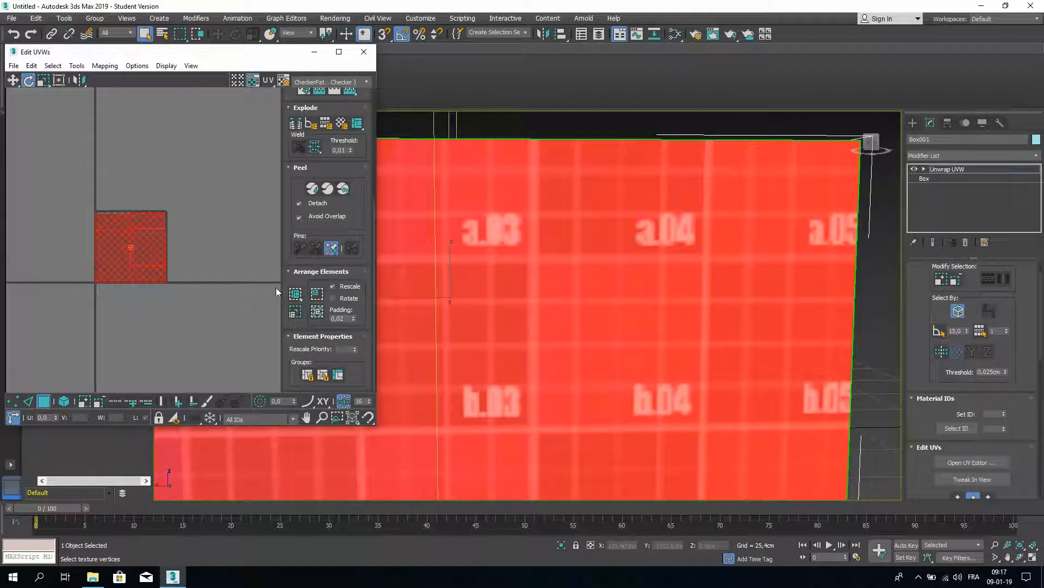
# Step: Close the UV editor and collapse the box's Unwrap UVW modifier into the mesh, accepting the confirmation
pyautogui.scroll(-5, 705, 344)
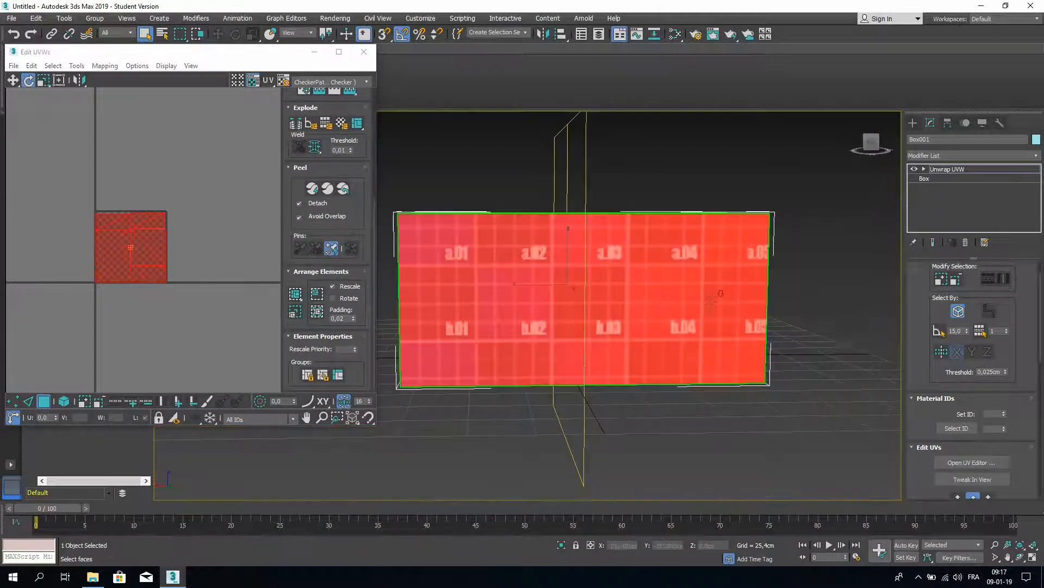
pyautogui.keyDown('alt'); pyautogui.moveTo(838, 326); pyautogui.dragTo(811, 361, button='middle'); pyautogui.keyUp('alt')
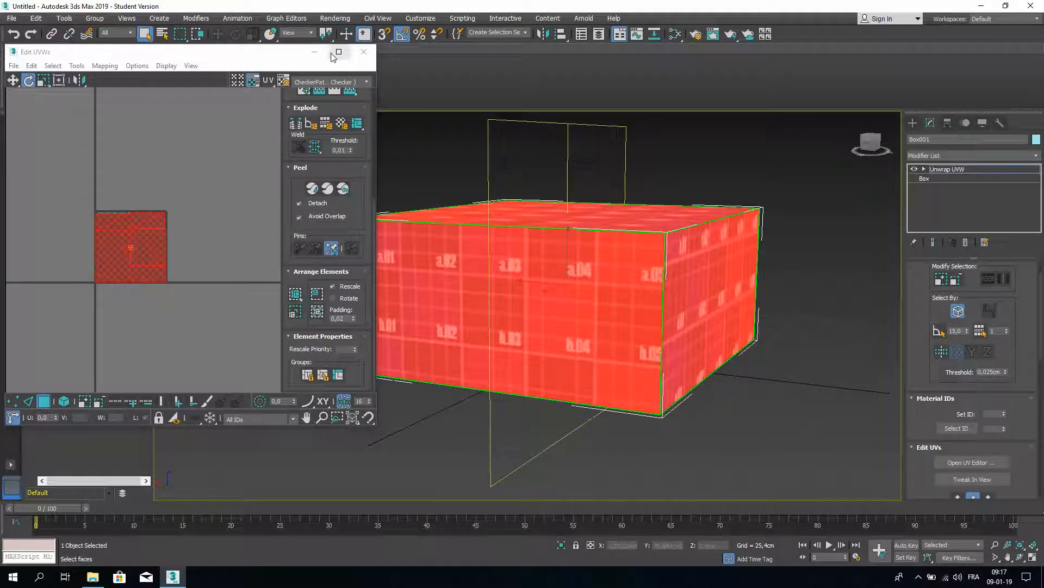
pyautogui.click(364, 52)
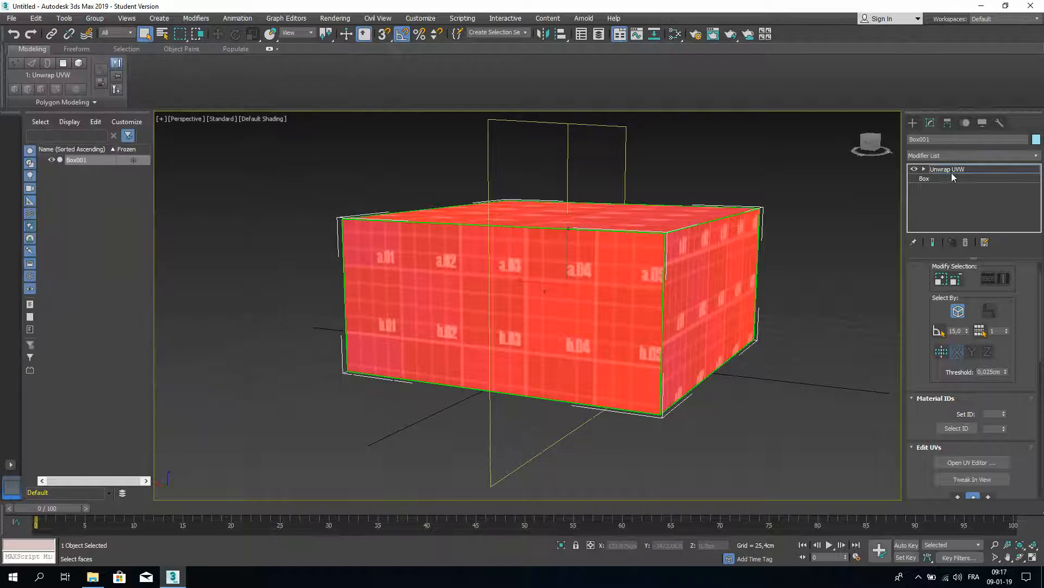
pyautogui.rightClick(933, 171)
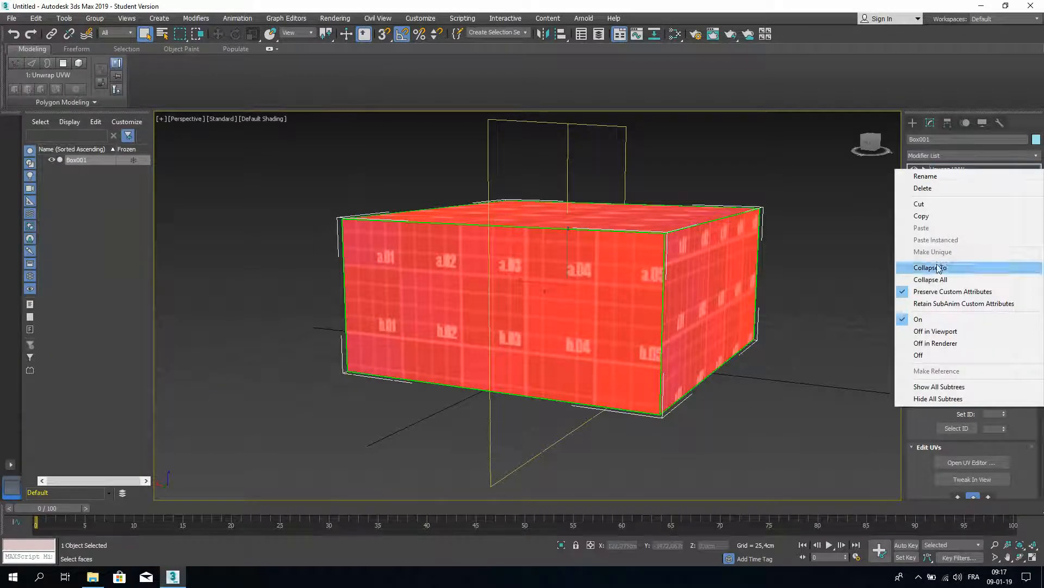
pyautogui.click(936, 266)
pyautogui.click(569, 332)
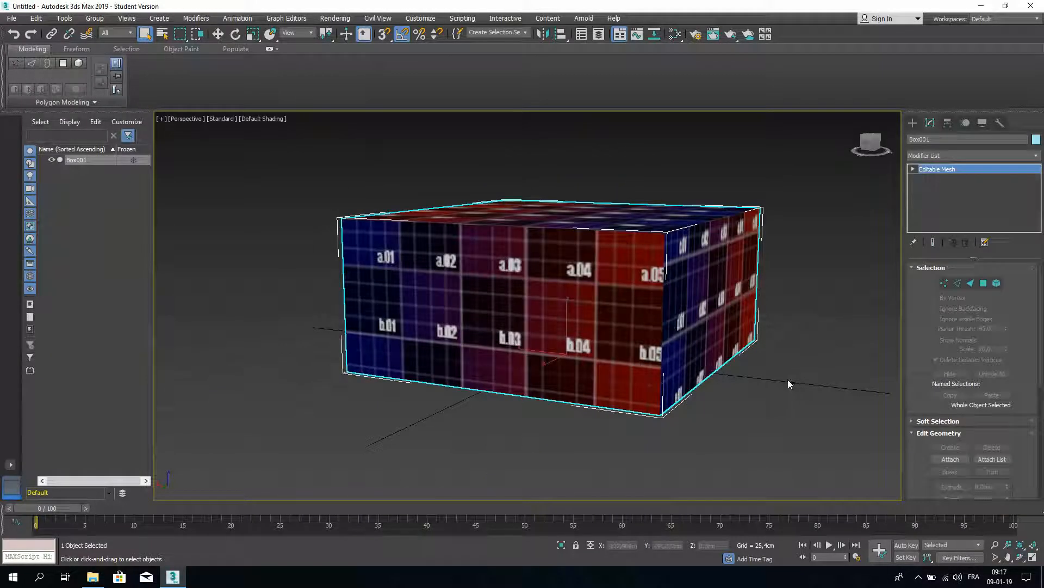
# Step: Apply the TexturesCom_BrickRound0109_1_seamless_S image from the Textures folder to the box and inspect its corner
pyautogui.click(93, 576)
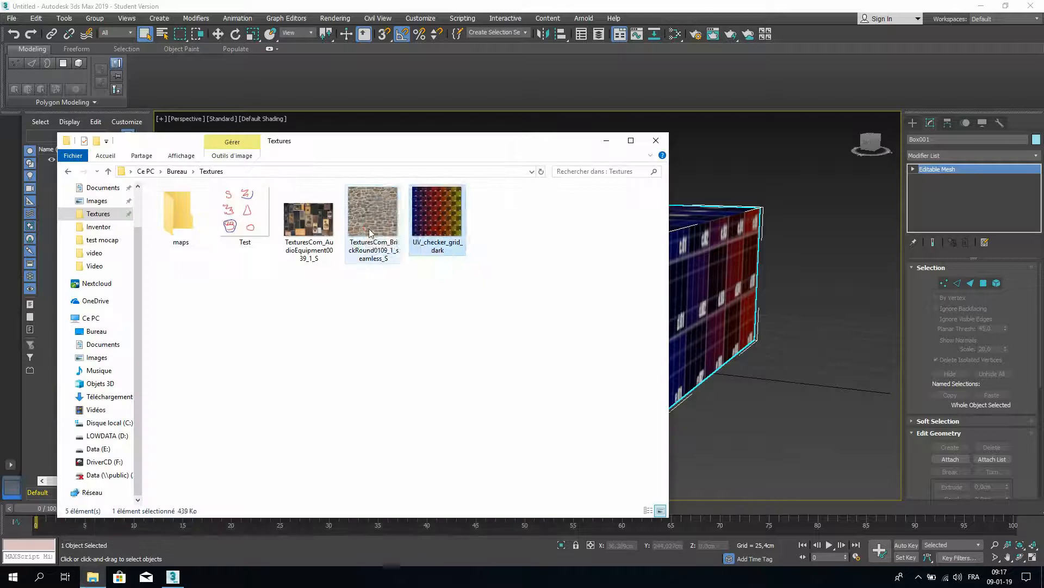
pyautogui.moveTo(373, 218); pyautogui.dragTo(710, 329)
pyautogui.click(606, 140)
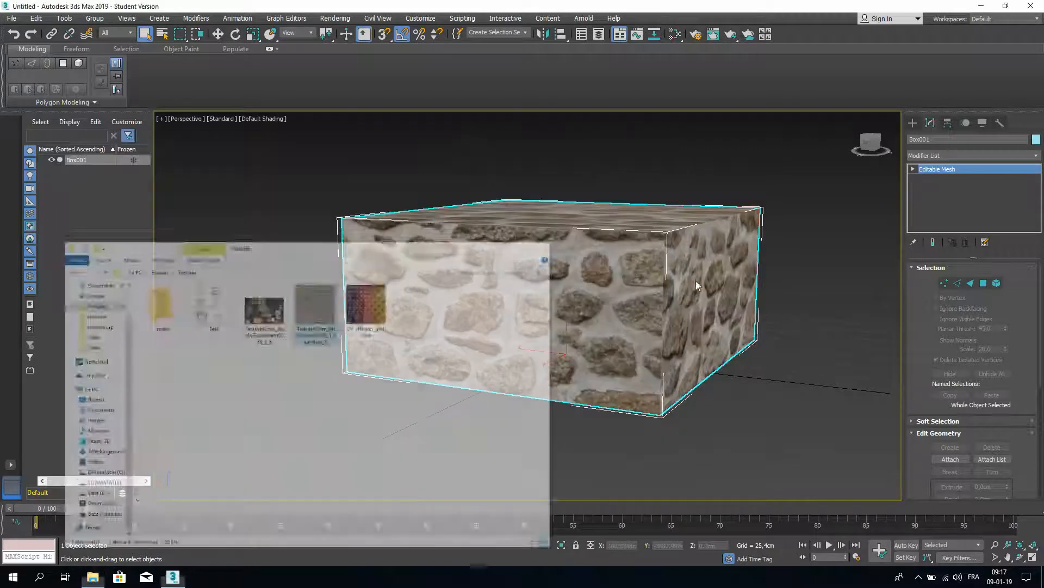
pyautogui.keyDown('alt'); pyautogui.moveTo(696, 296); pyautogui.dragTo(621, 294, button='middle'); pyautogui.keyUp('alt')
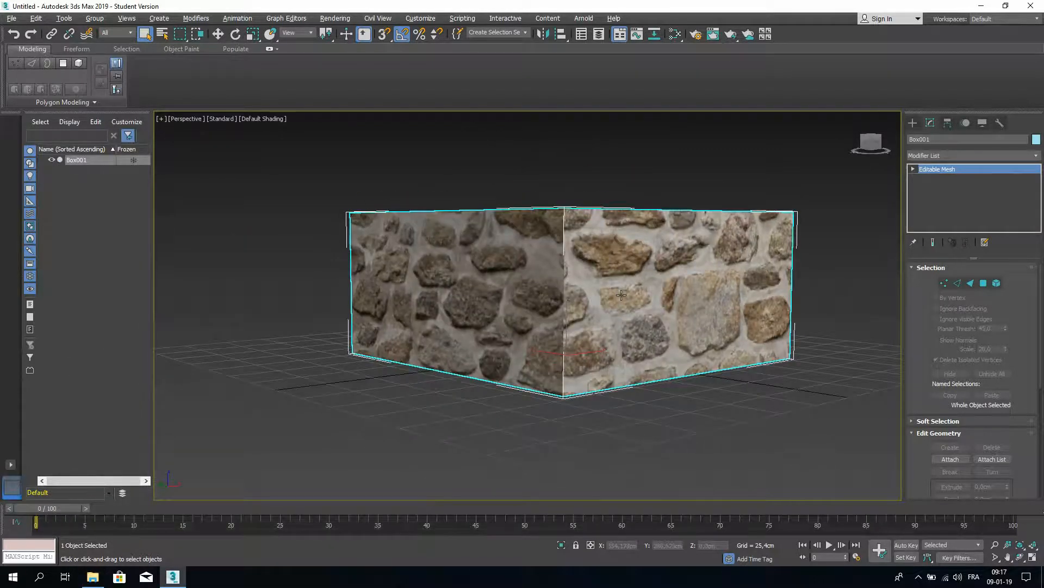
pyautogui.scroll(5, 621, 294)
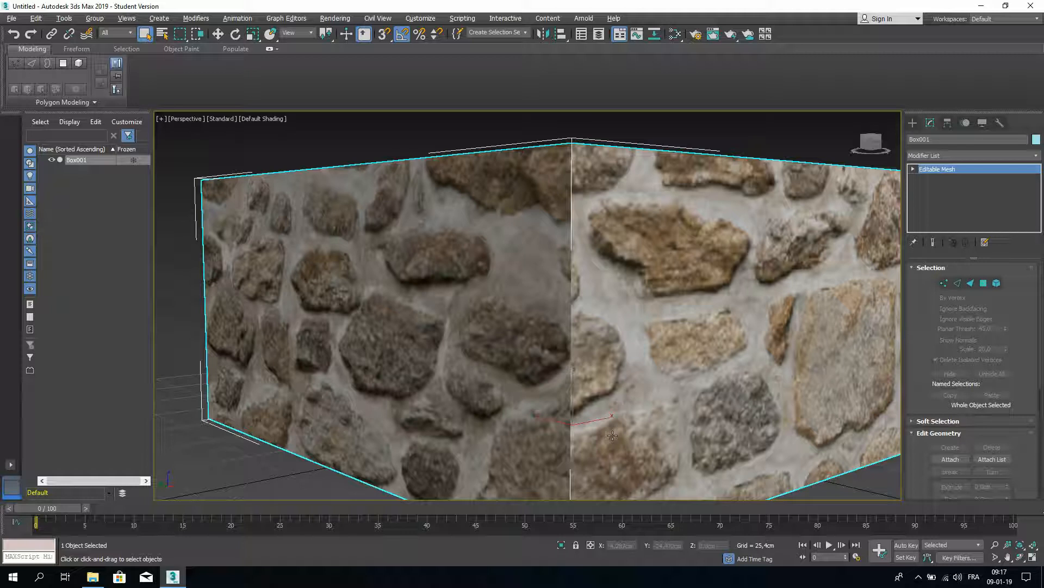
# Step: Add a new Unwrap UVW modifier to the stone-textured box and open its UV editor
pyautogui.click(951, 155)
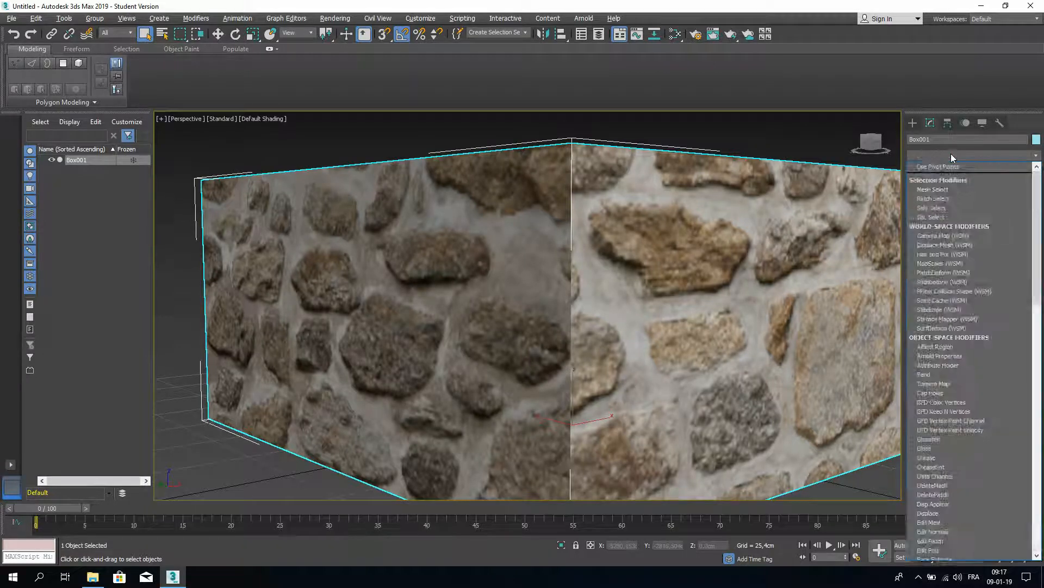
pyautogui.write('u')
pyautogui.press('Return')
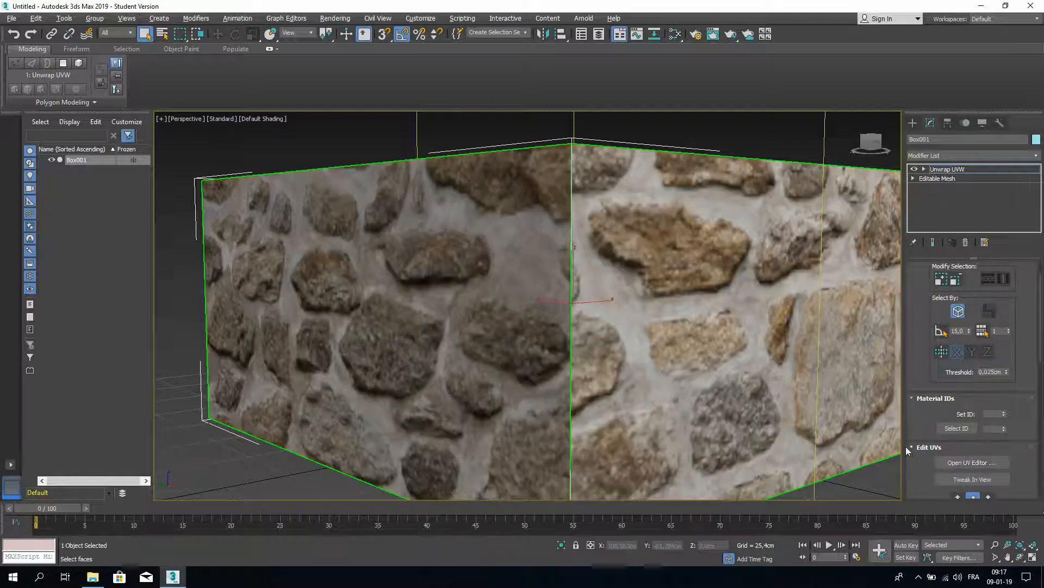
pyautogui.moveTo(675, 315); pyautogui.dragTo(642, 275, button='middle')
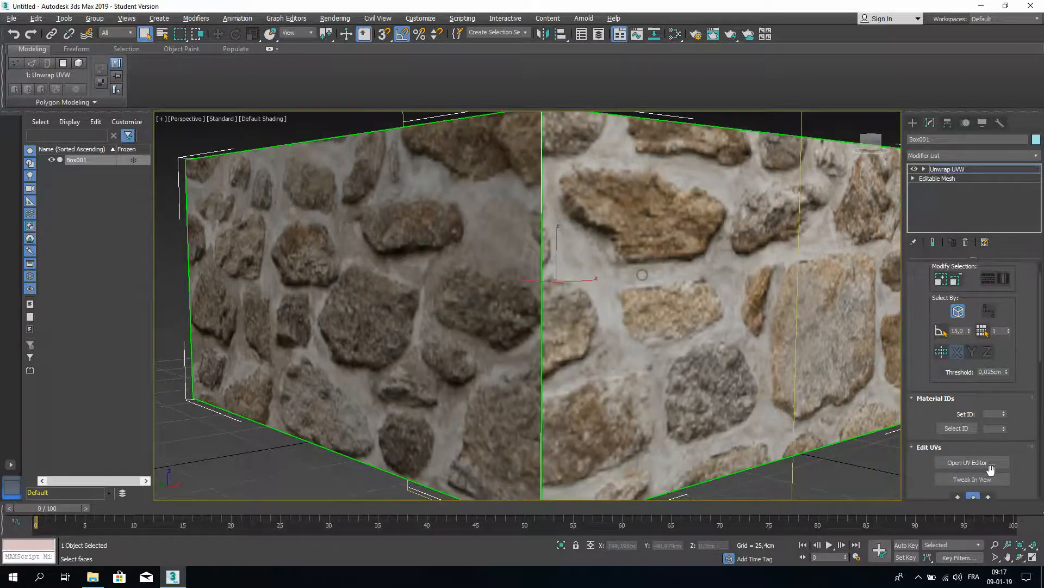
pyautogui.click(992, 468)
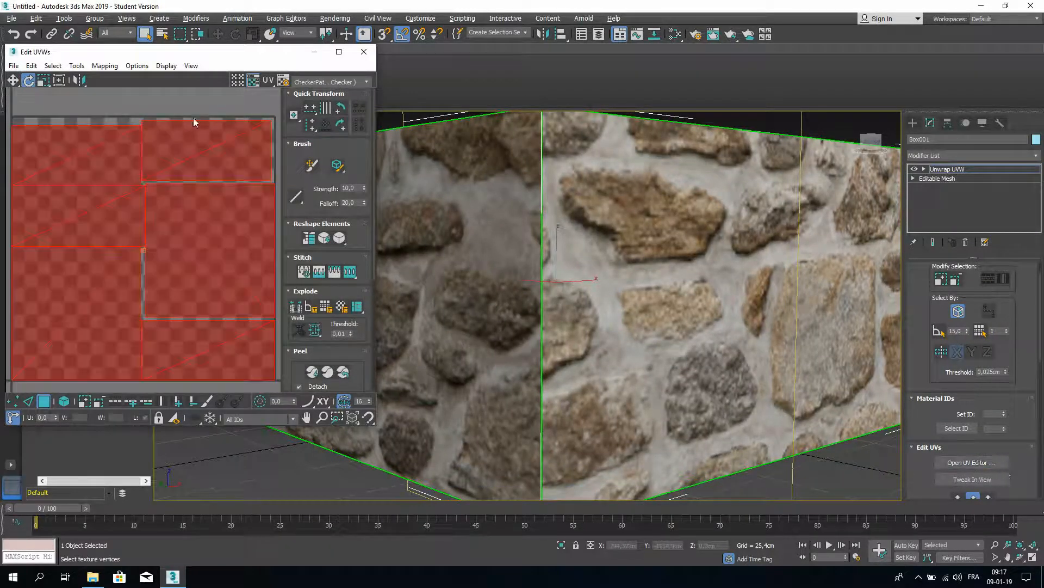
# Step: Select individual UV shells and box faces to identify which shell belongs to each visible wall
pyautogui.click(193, 103)
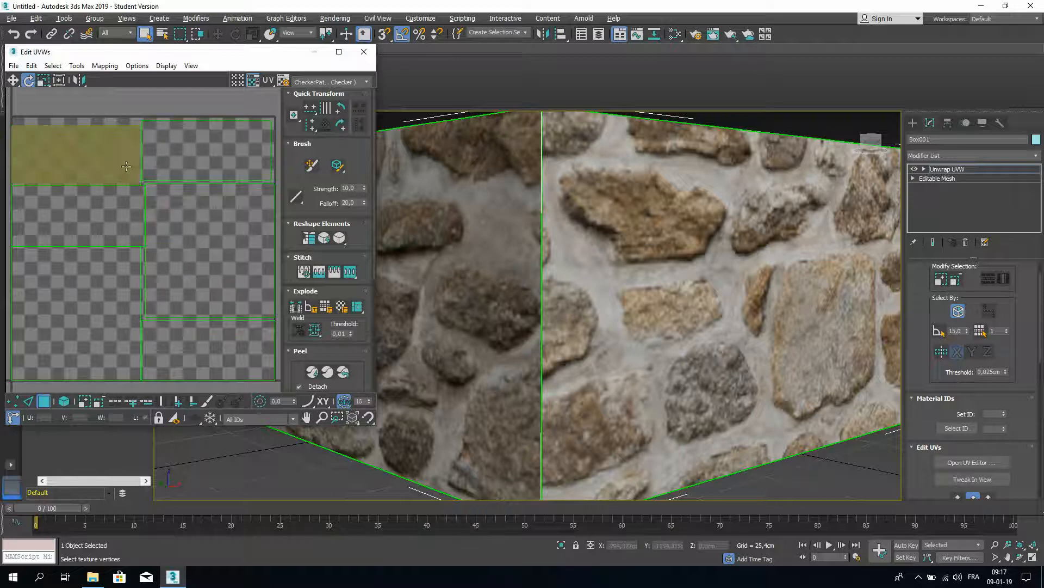
pyautogui.click(95, 155)
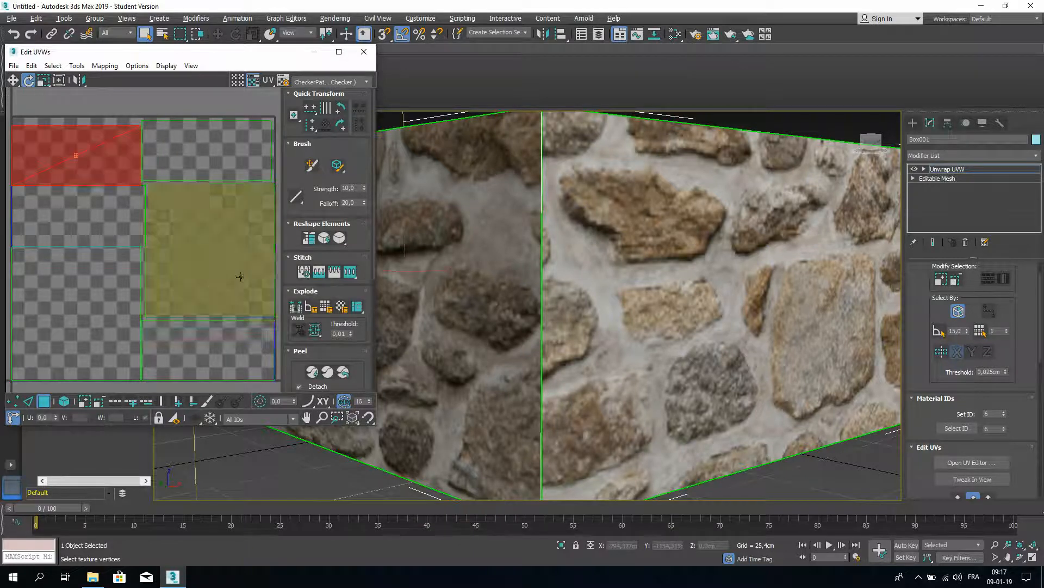
pyautogui.click(13, 81)
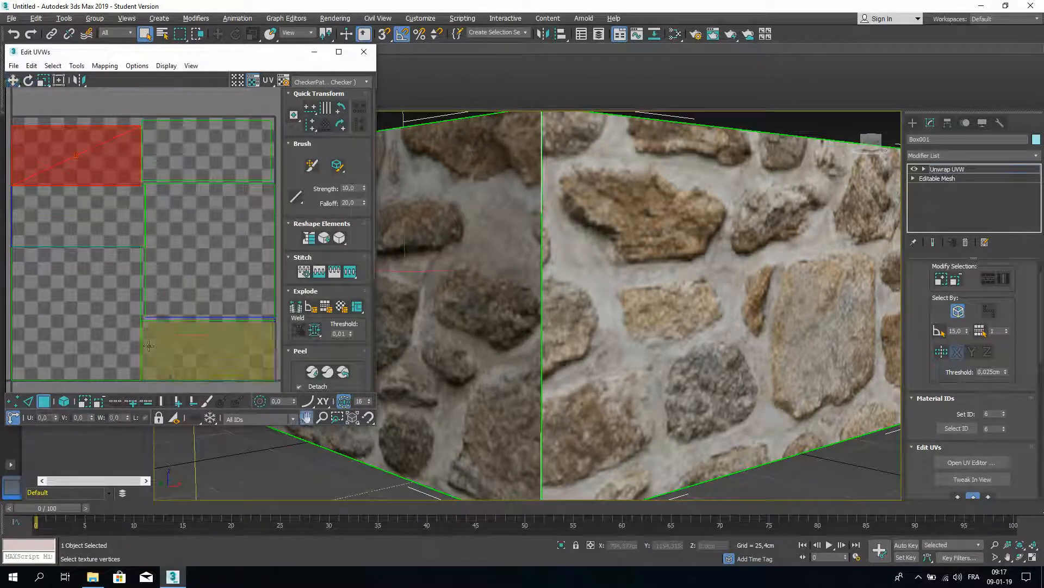
pyautogui.moveTo(78, 119); pyautogui.dragTo(143, 110, button='middle')
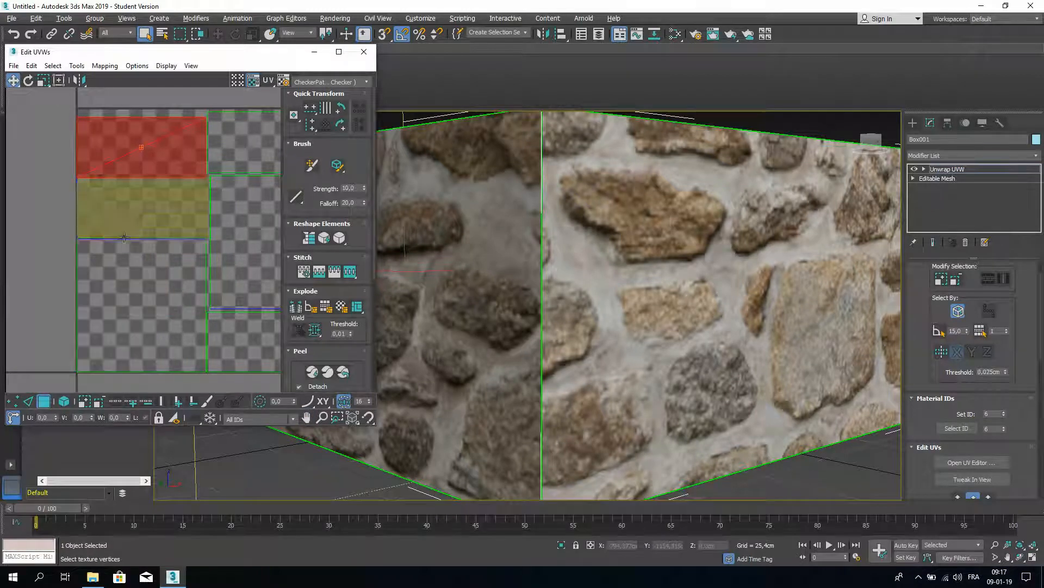
pyautogui.scroll(-3, 71, 250)
pyautogui.moveTo(36, 316); pyautogui.dragTo(43, 328, button='middle')
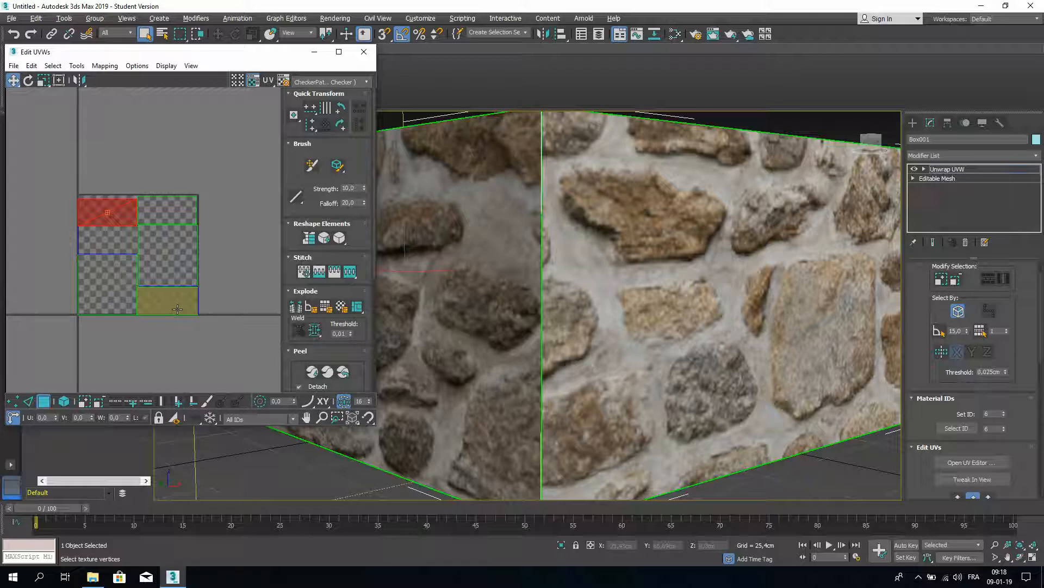
pyautogui.click(798, 250)
pyautogui.scroll(2, 213, 223)
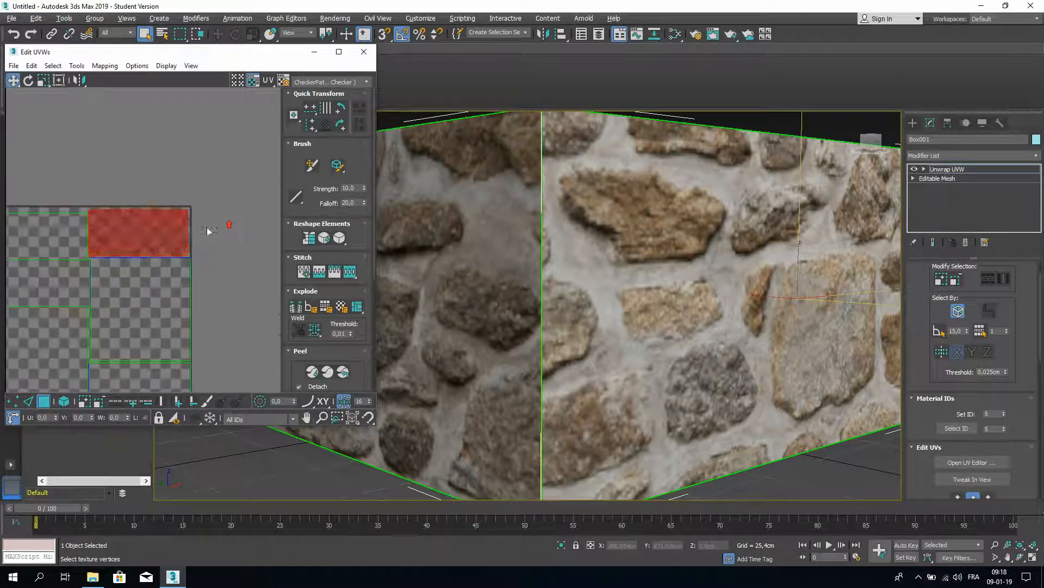
pyautogui.scroll(-3, 692, 340)
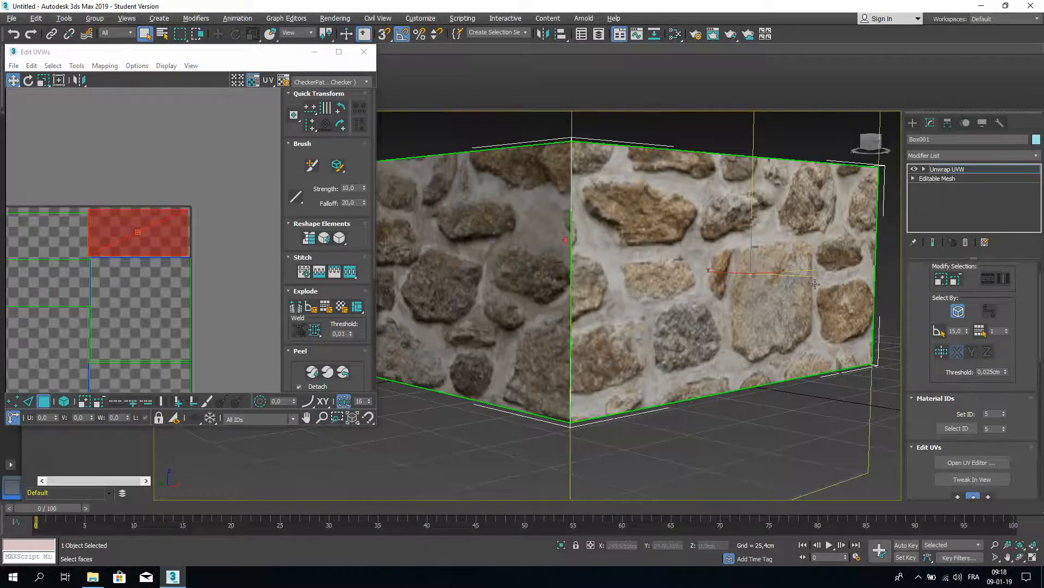
pyautogui.click(723, 325)
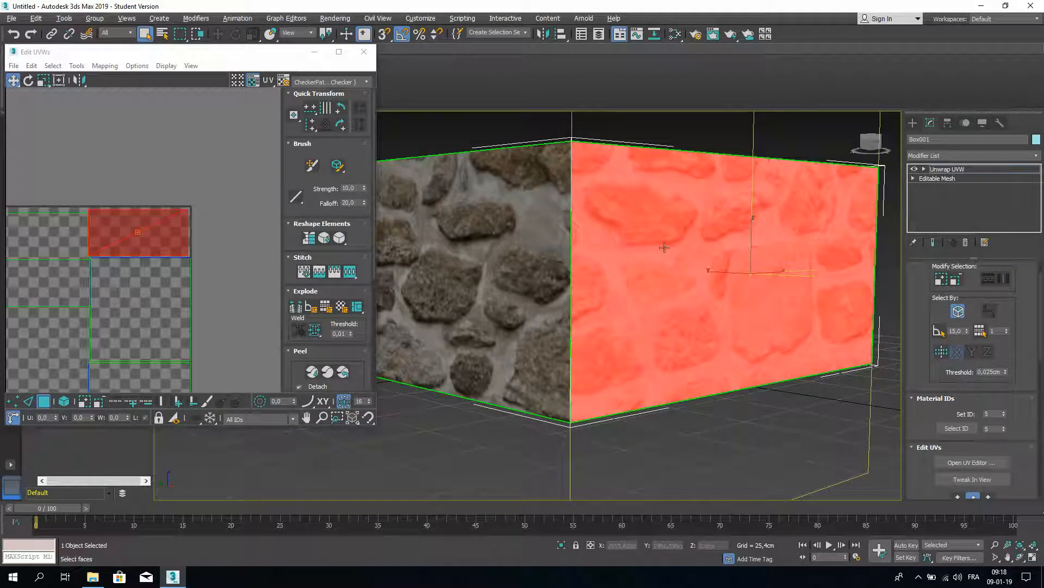
# Step: Select the UV shells of the two visible adjoining walls and move them together above the UV square
pyautogui.click(519, 230)
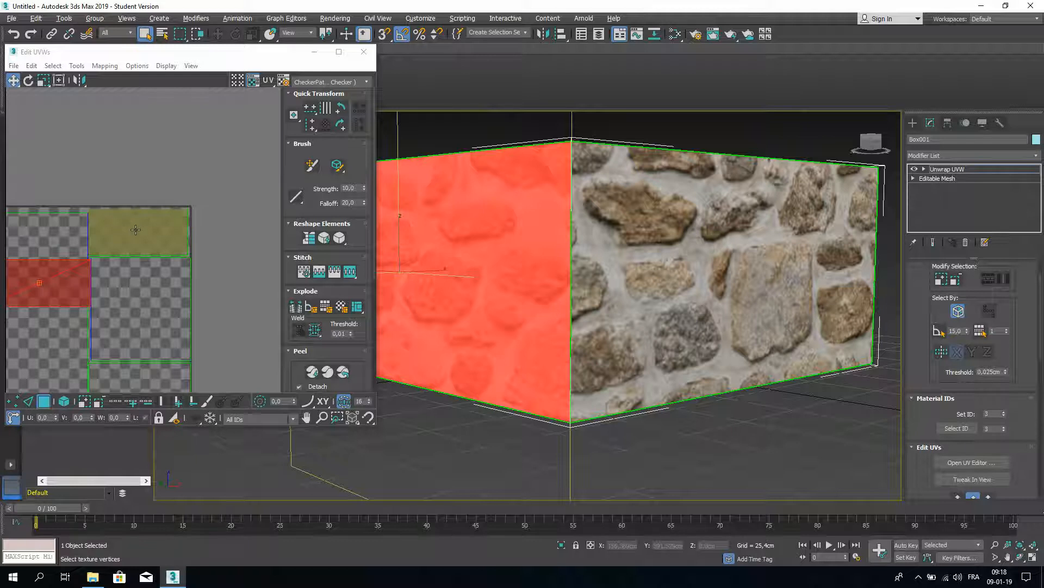
pyautogui.keyDown('ctrl'); pyautogui.click(158, 245); pyautogui.keyUp('ctrl')
pyautogui.moveTo(166, 246); pyautogui.dragTo(199, 144)
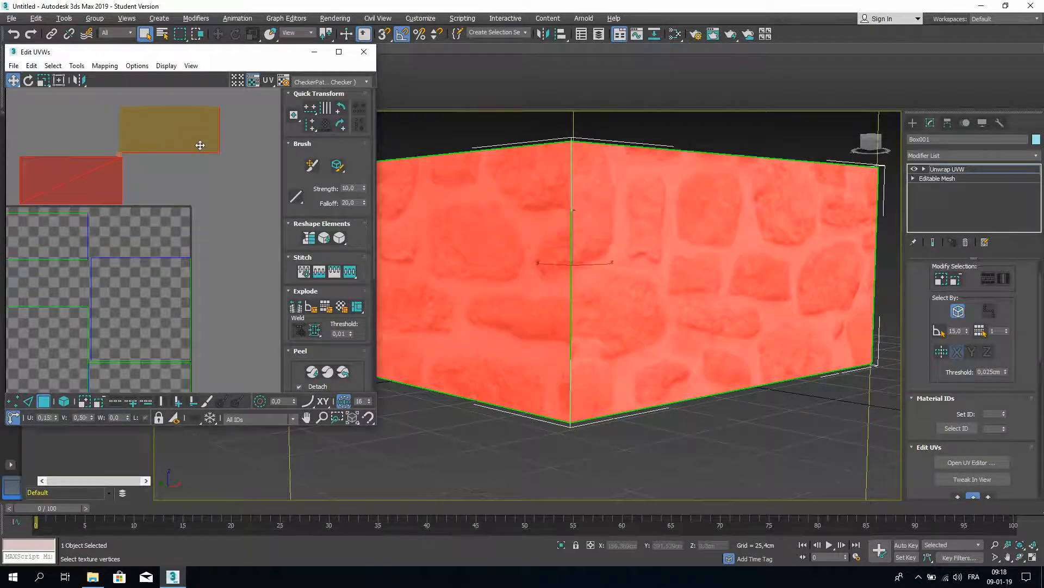
pyautogui.click(243, 247)
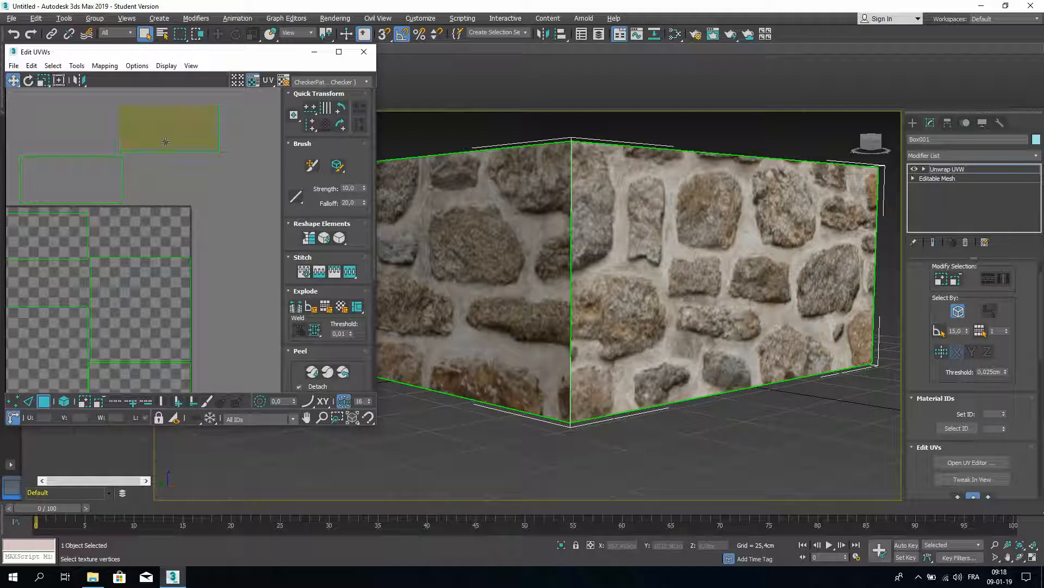
# Step: Move the right wall's shell flush against the left wall's shell so the stones continue around the corner
pyautogui.click(13, 82)
pyautogui.moveTo(172, 139); pyautogui.dragTo(176, 187)
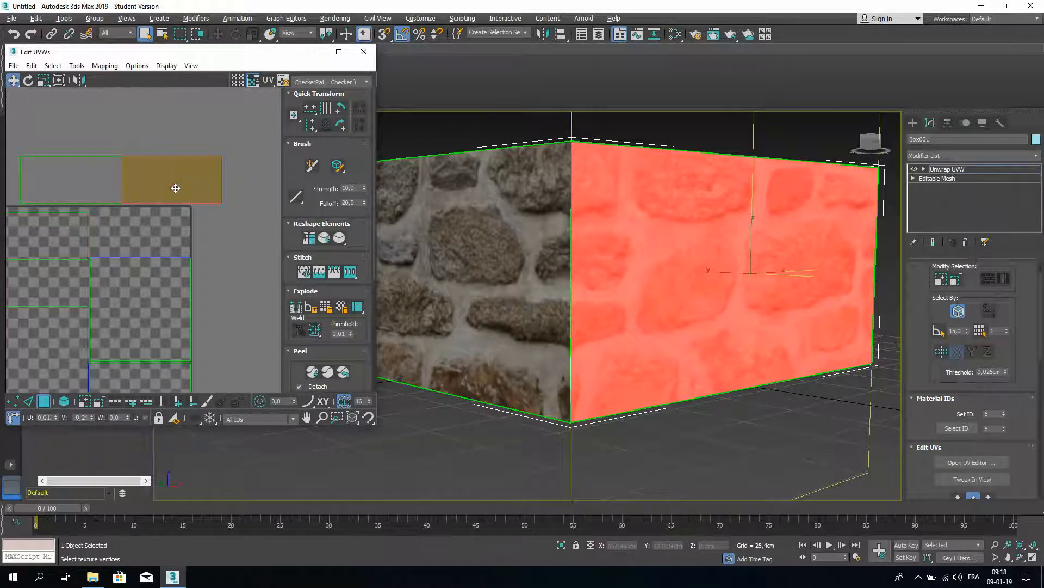
pyautogui.click(185, 142)
pyautogui.scroll(3, 103, 145)
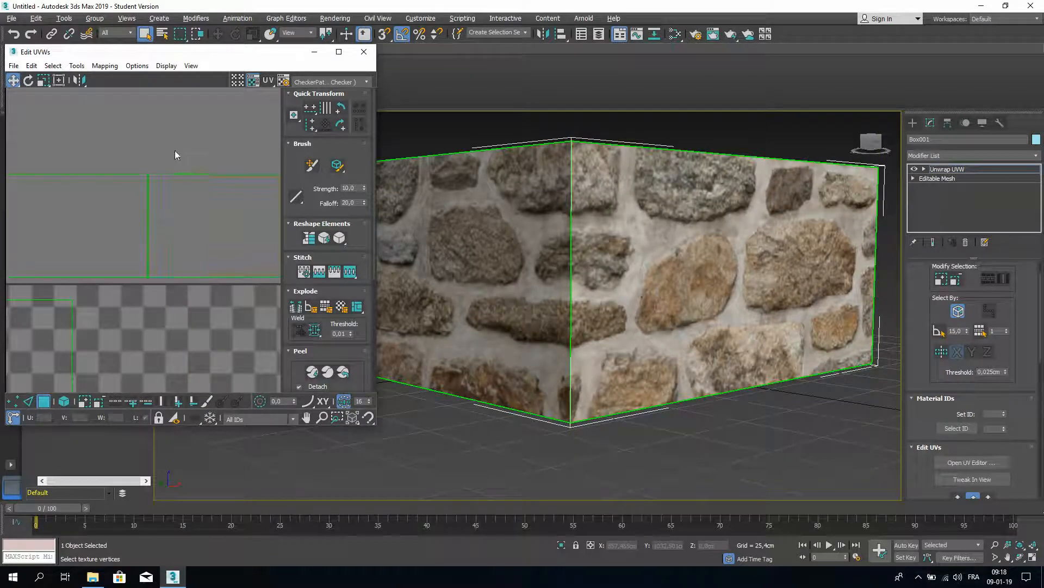
pyautogui.scroll(-4, 168, 149)
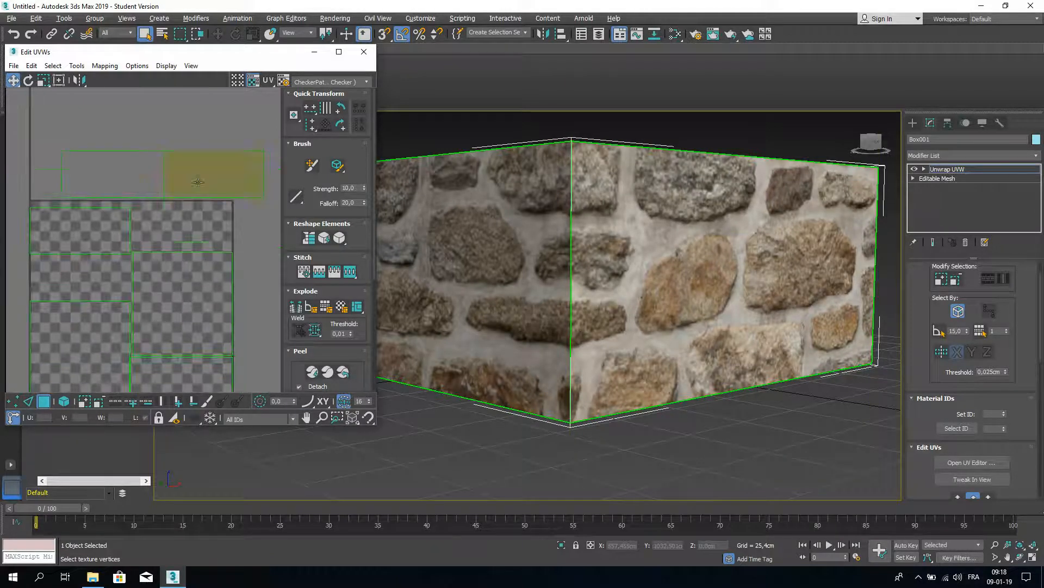
# Step: Weld the vertices along the shared edge of the two wall shells
pyautogui.click(16, 400)
pyautogui.click(163, 173)
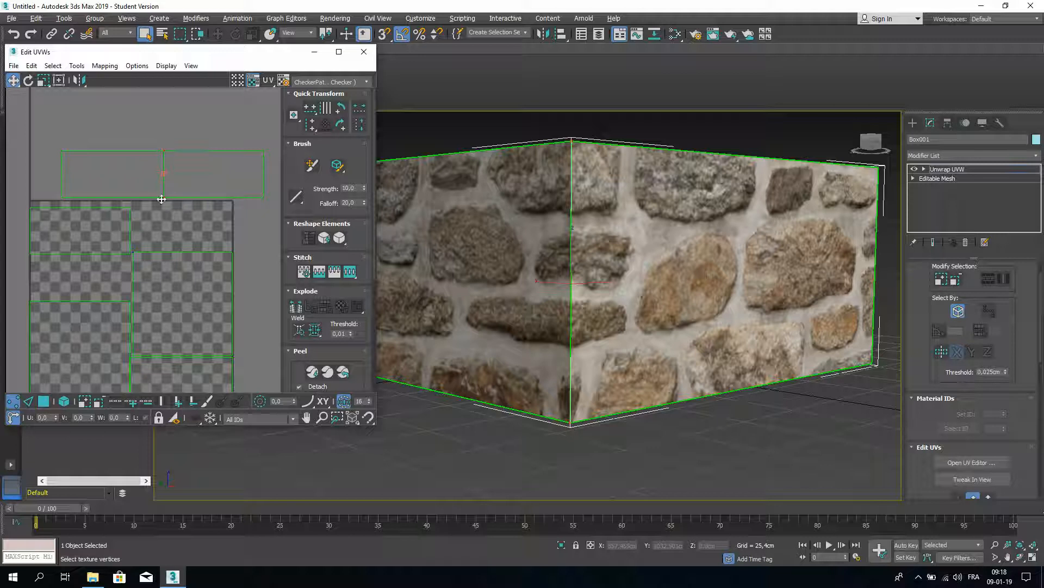
pyautogui.click(319, 332)
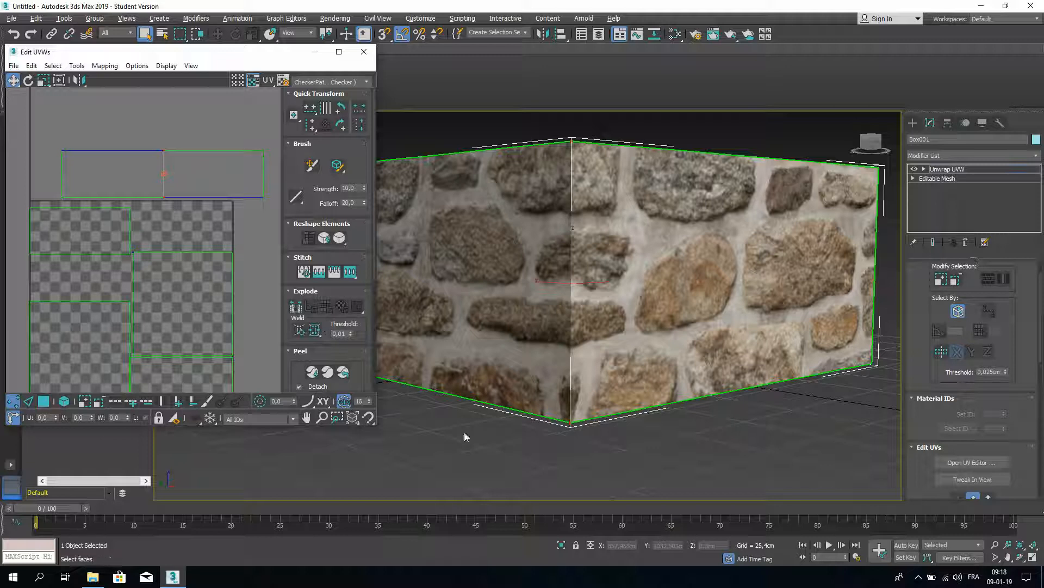
pyautogui.click(217, 128)
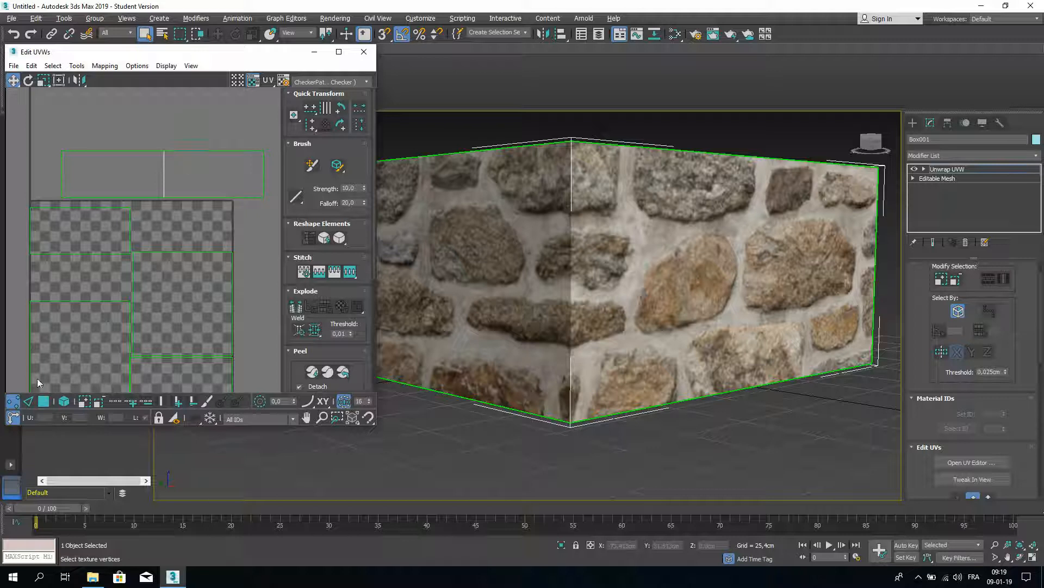
# Step: Try moving only the left wall's polygon of the welded strip, and undo the move
pyautogui.click(43, 400)
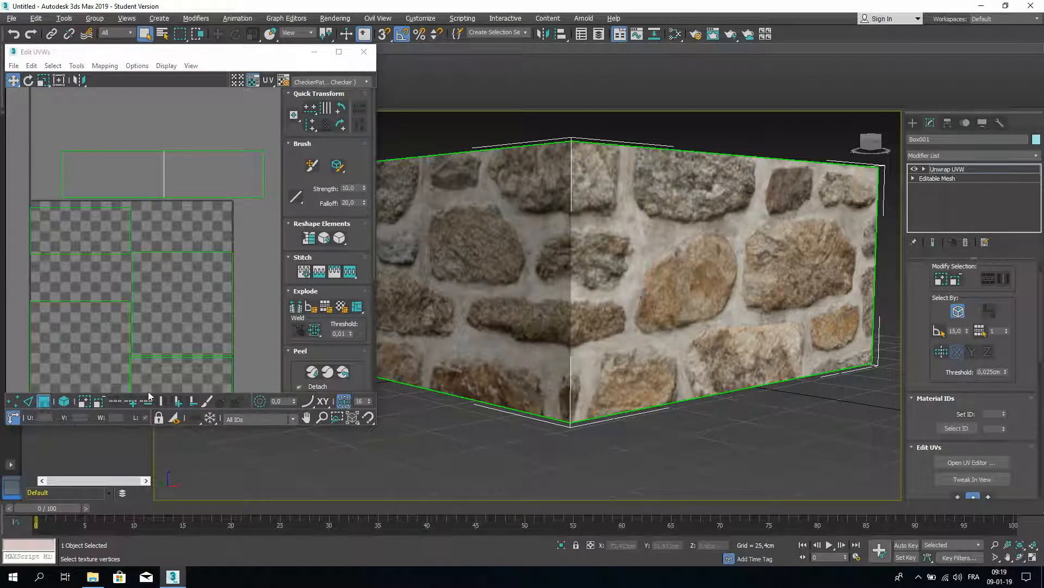
pyautogui.click(129, 160)
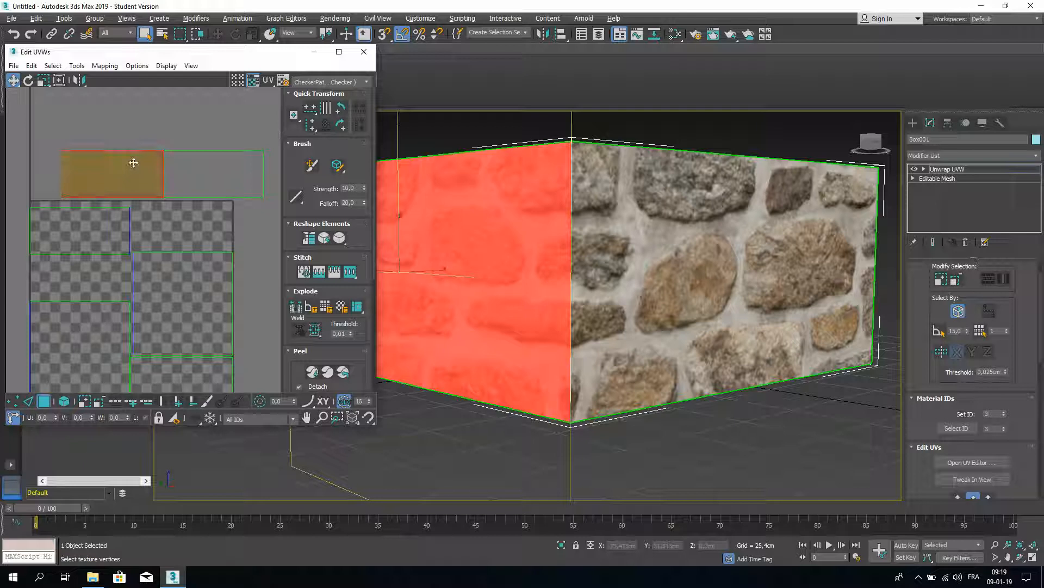
pyautogui.moveTo(117, 141); pyautogui.dragTo(111, 134)
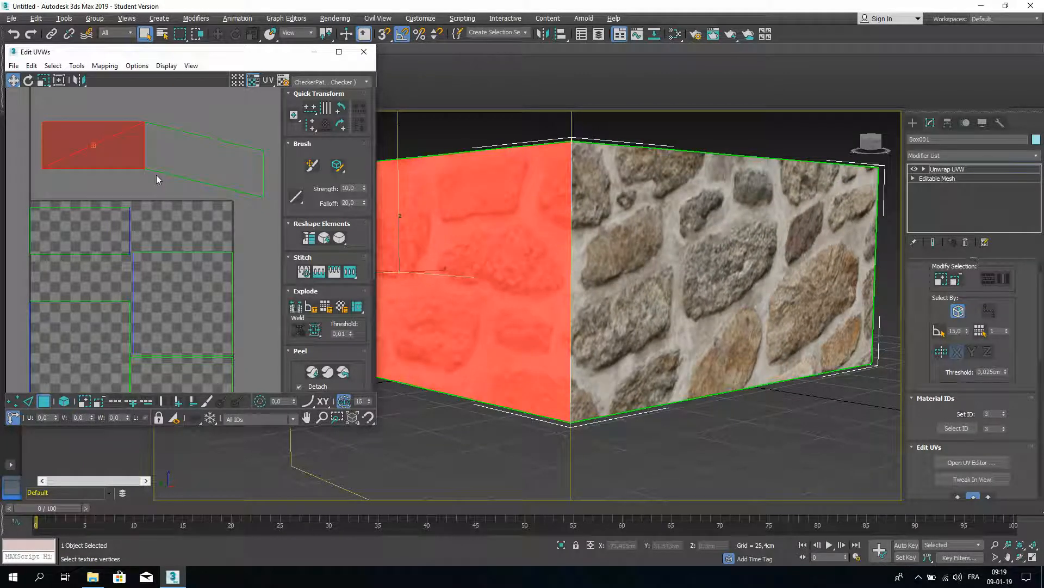
pyautogui.hotkey('ctrl', 'z')
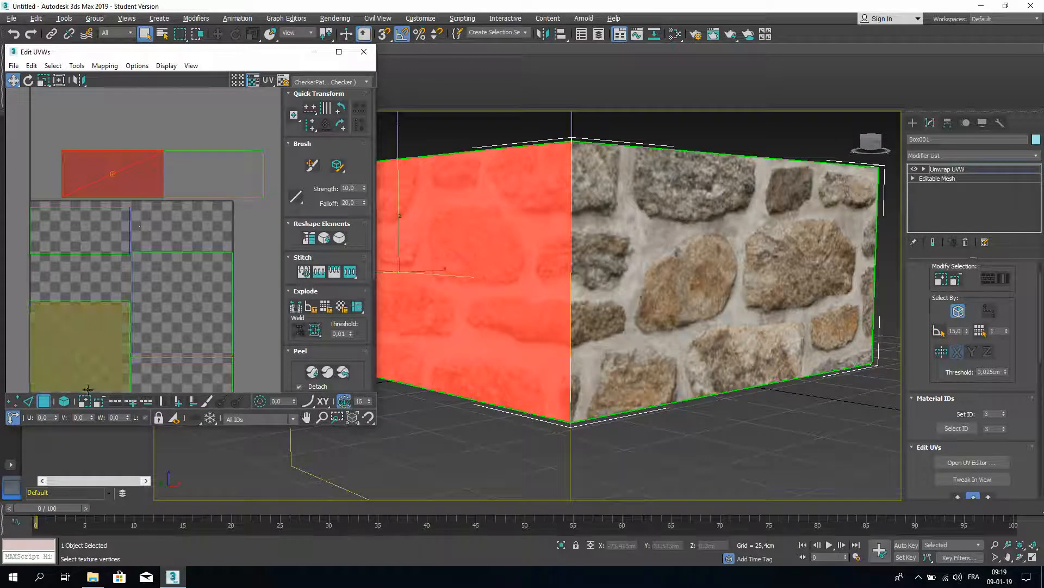
# Step: Select the whole welded two-wall strip as an element and move it further above the UV square
pyautogui.click(64, 400)
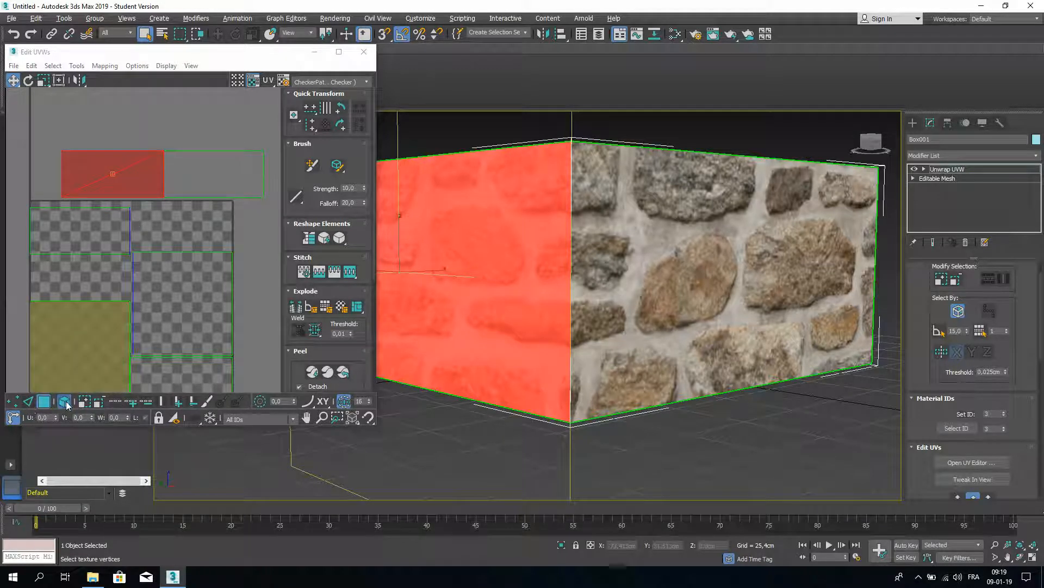
pyautogui.click(205, 128)
pyautogui.click(211, 194)
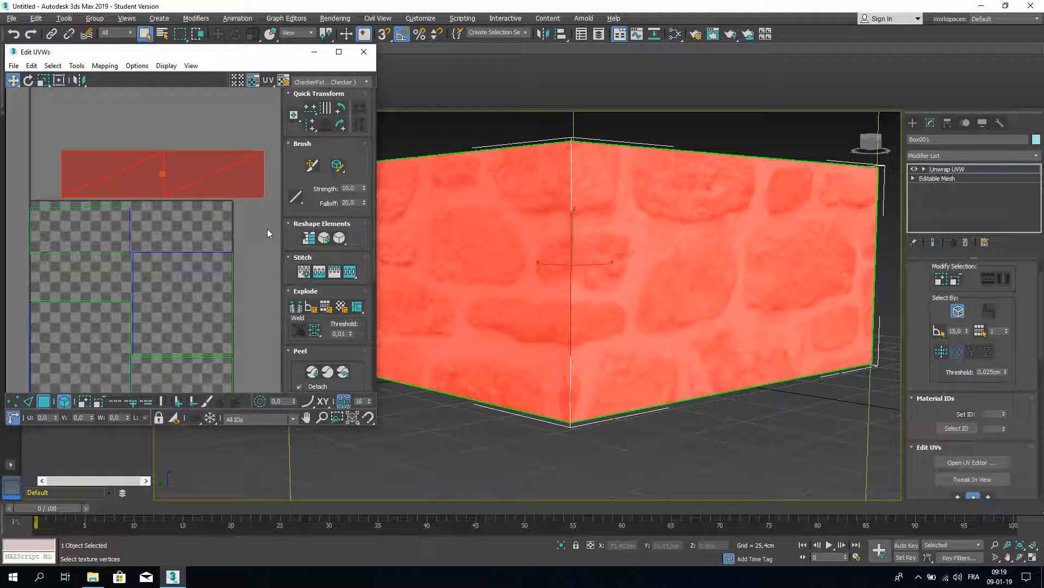
pyautogui.click(209, 179)
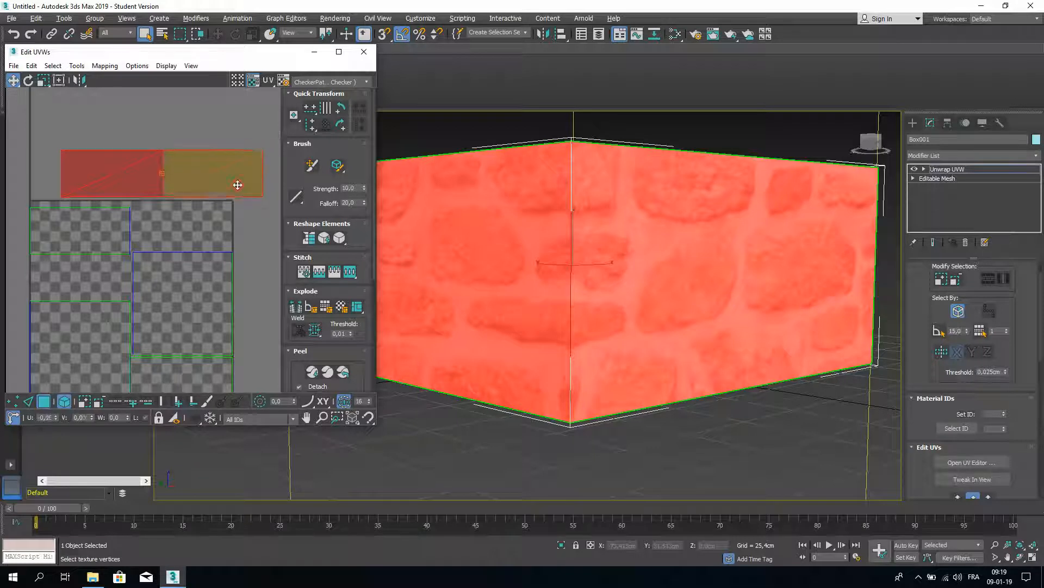
pyautogui.moveTo(209, 179); pyautogui.dragTo(196, 145)
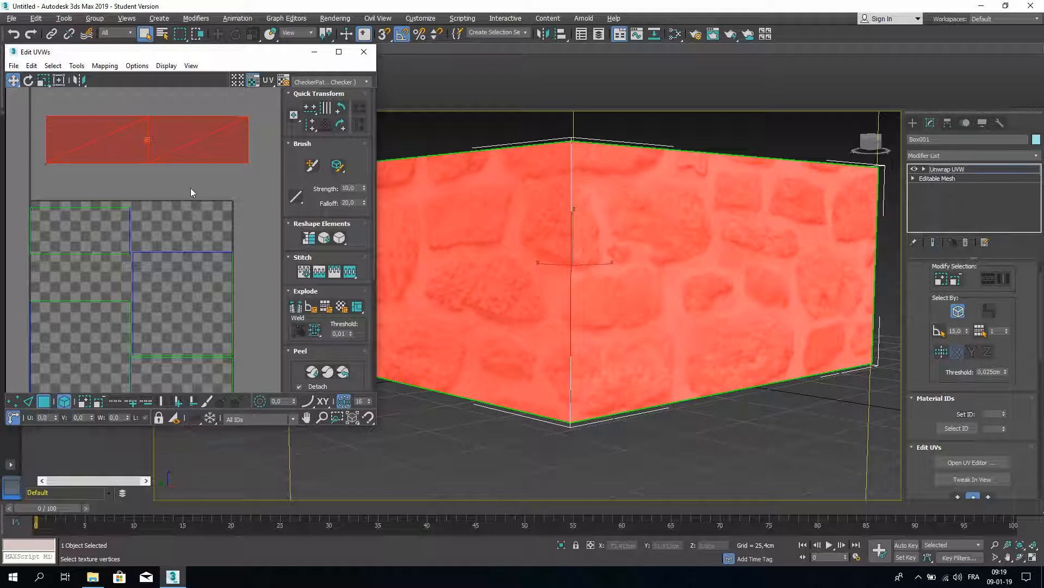
pyautogui.moveTo(201, 150); pyautogui.dragTo(184, 141)
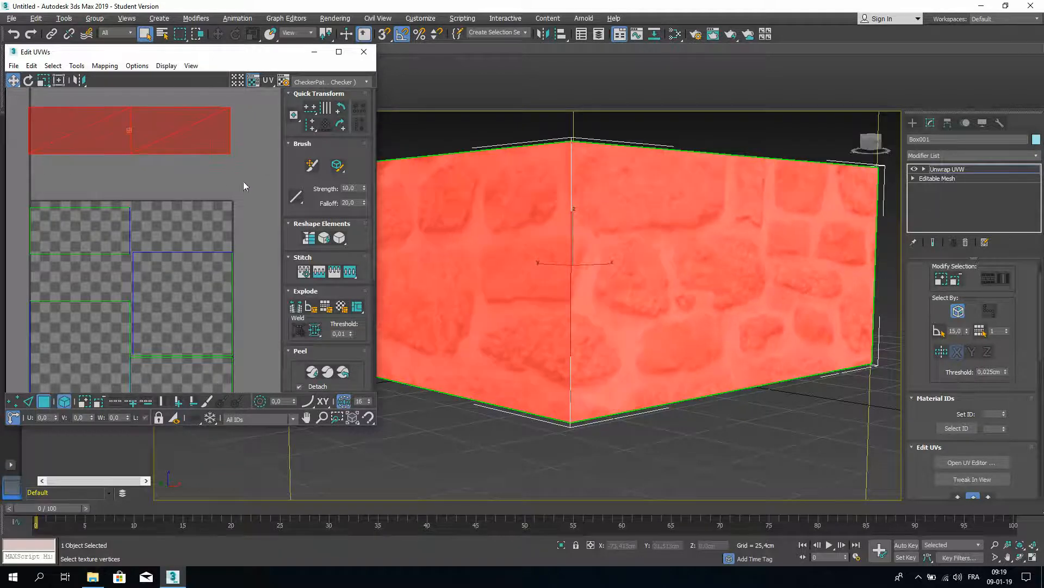
# Step: Select the next side wall's shell and move it flush against the right end of the welded strip
pyautogui.moveTo(243, 186); pyautogui.dragTo(221, 201, button='middle')
pyautogui.keyDown('alt'); pyautogui.moveTo(752, 325); pyautogui.dragTo(689, 341, button='middle'); pyautogui.keyUp('alt')
pyautogui.scroll(-3, 699, 342)
pyautogui.click(625, 323)
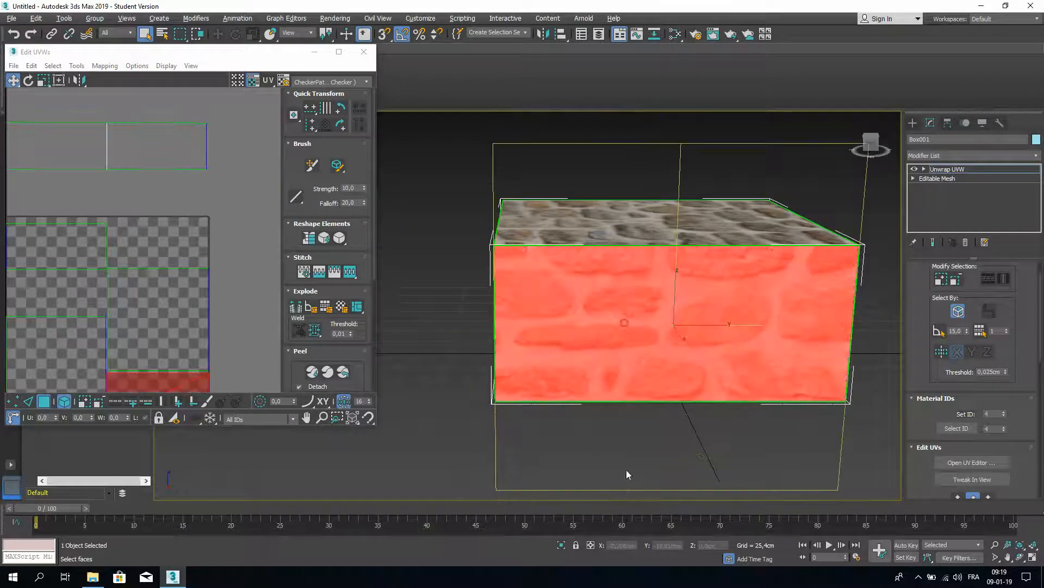
pyautogui.moveTo(253, 296); pyautogui.dragTo(252, 275, button='middle')
pyautogui.moveTo(131, 371); pyautogui.dragTo(235, 124)
pyautogui.click(196, 133)
pyautogui.moveTo(207, 202); pyautogui.dragTo(140, 328, button='middle')
pyautogui.scroll(2, 136, 302)
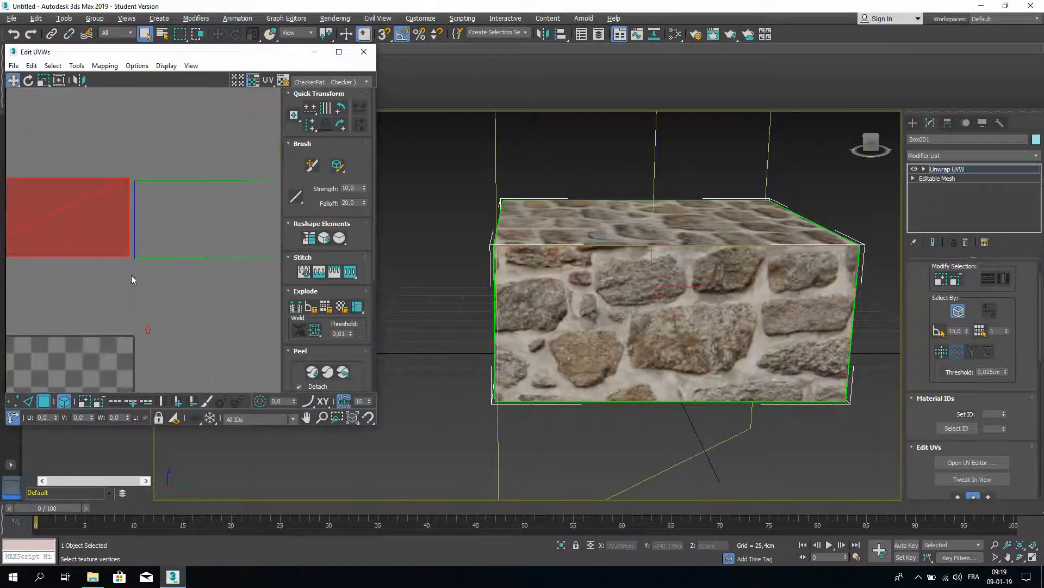
pyautogui.moveTo(132, 275); pyautogui.dragTo(154, 310, button='middle')
pyautogui.scroll(1, 156, 302)
pyautogui.moveTo(205, 282); pyautogui.dragTo(198, 280)
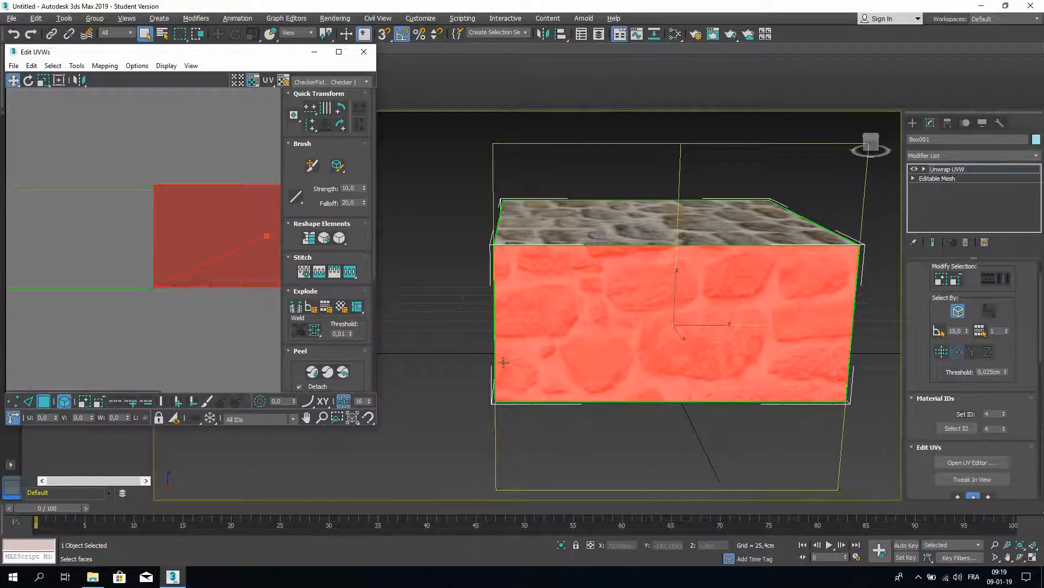
# Step: Select the remaining side wall's shell and place it flush at the right end of the row of wall shells
pyautogui.scroll(-4, 603, 352)
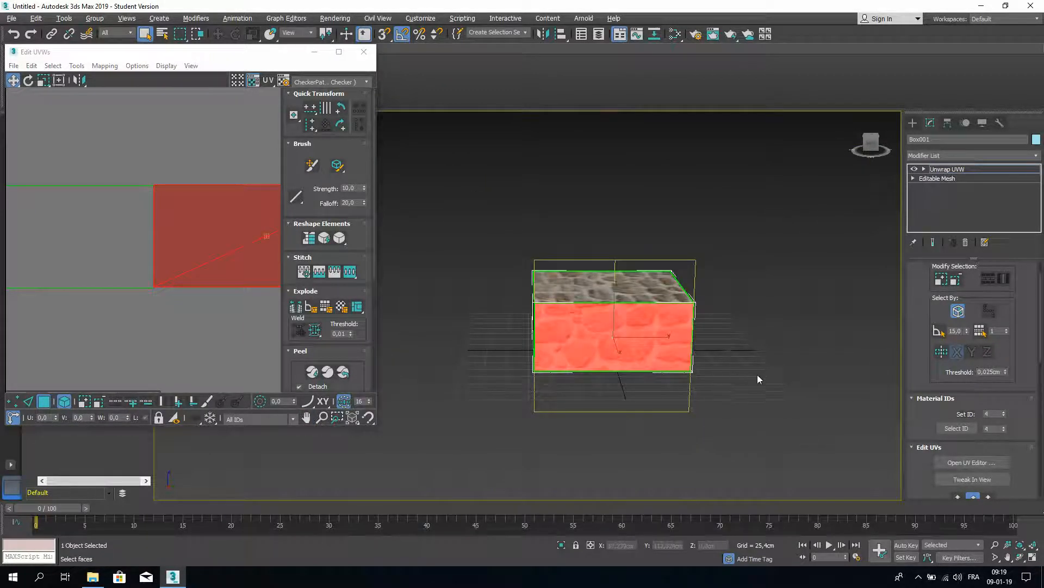
pyautogui.keyDown('alt'); pyautogui.moveTo(758, 374); pyautogui.dragTo(653, 355, button='middle'); pyautogui.keyUp('alt')
pyautogui.click(683, 348)
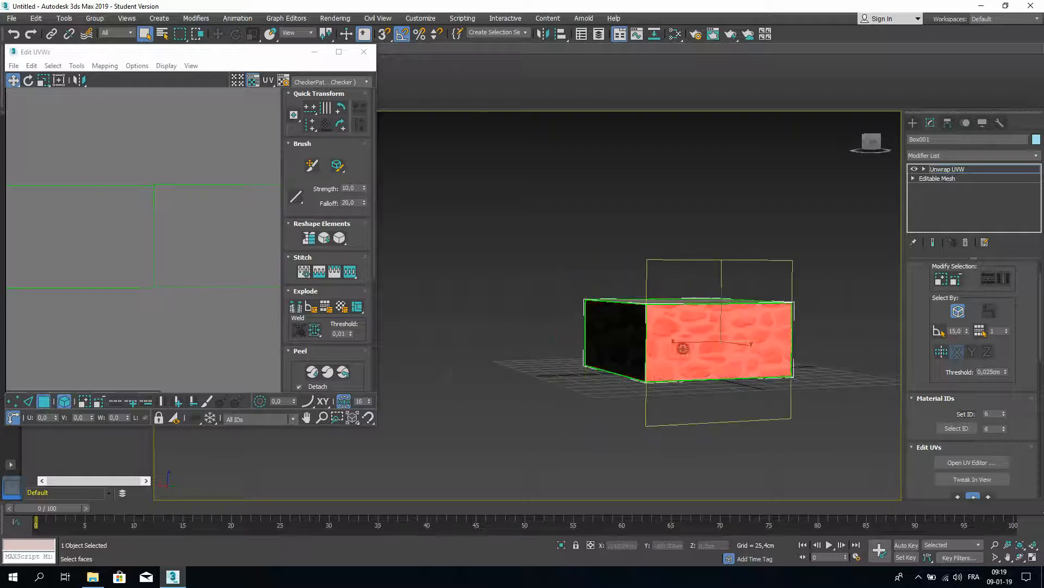
pyautogui.scroll(-2, 193, 281)
pyautogui.moveTo(194, 266); pyautogui.dragTo(247, 229, button='middle')
pyautogui.scroll(-2, 247, 228)
pyautogui.moveTo(106, 289); pyautogui.dragTo(175, 261)
pyautogui.moveTo(118, 256); pyautogui.dragTo(76, 293, button='middle')
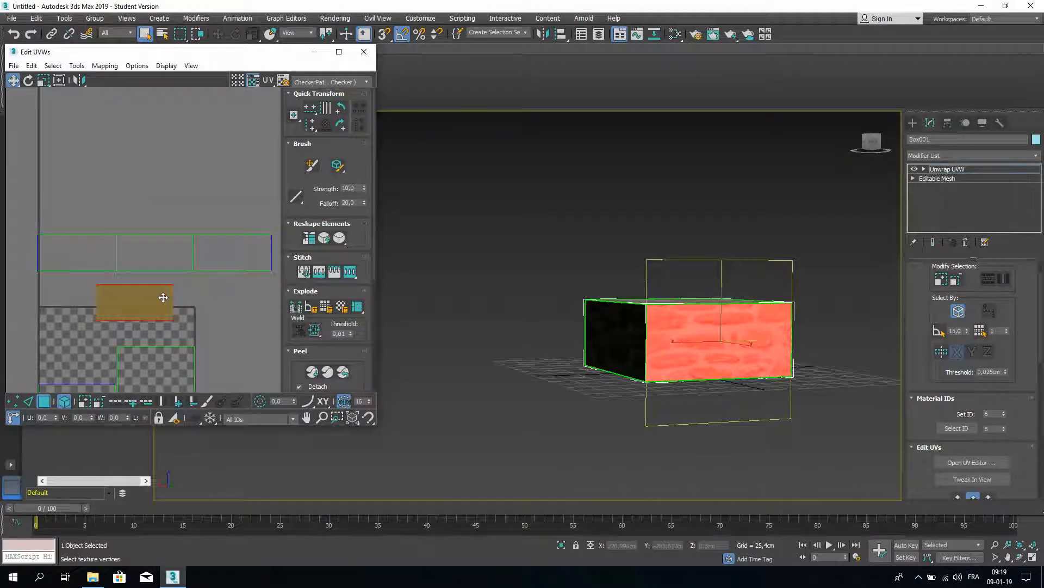
pyautogui.moveTo(165, 298); pyautogui.dragTo(212, 324)
pyautogui.moveTo(227, 285); pyautogui.dragTo(148, 279, button='middle')
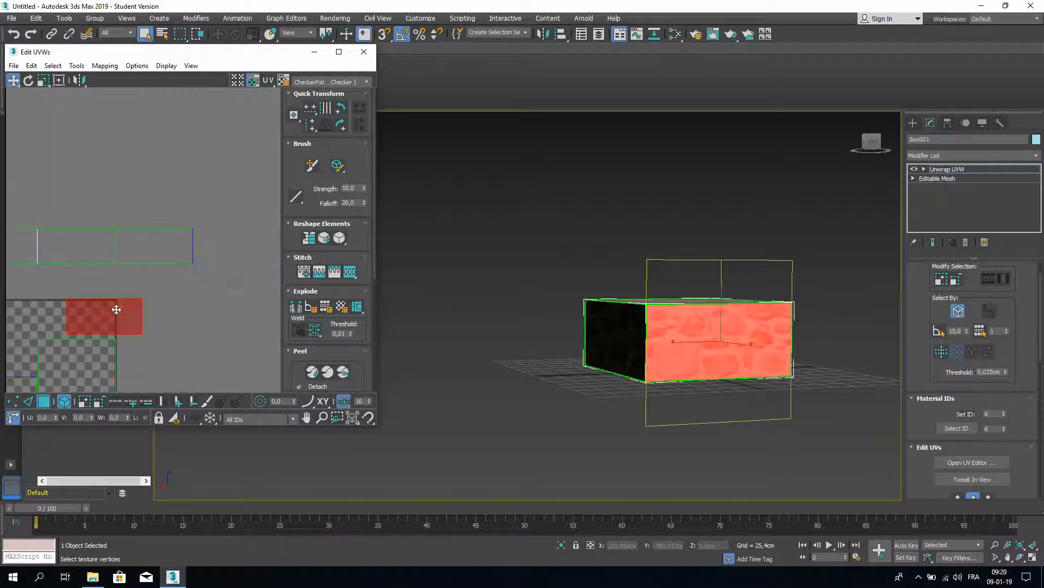
pyautogui.moveTo(117, 310); pyautogui.dragTo(248, 242)
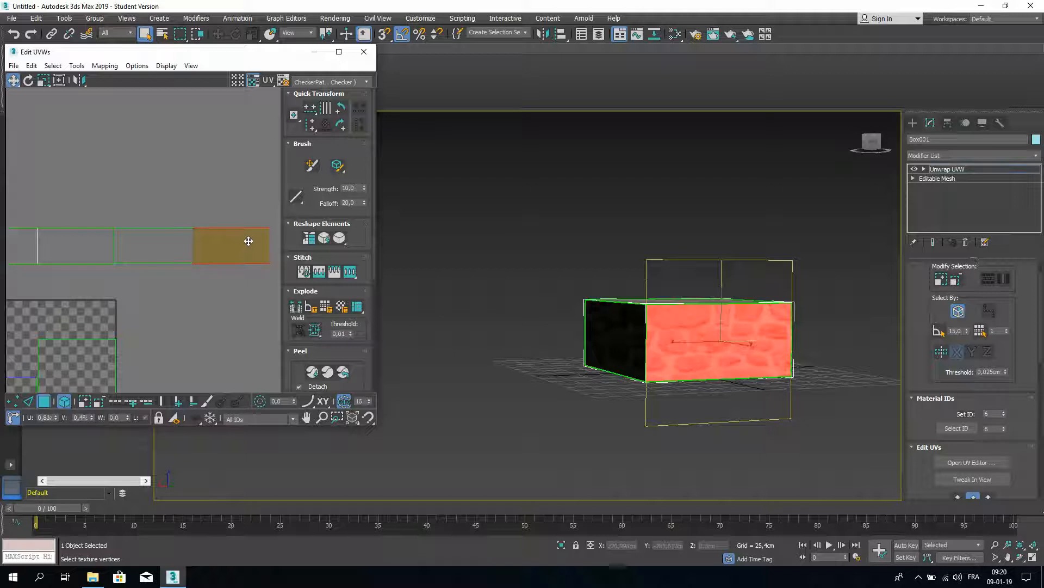
pyautogui.click(152, 244)
pyautogui.click(39, 374)
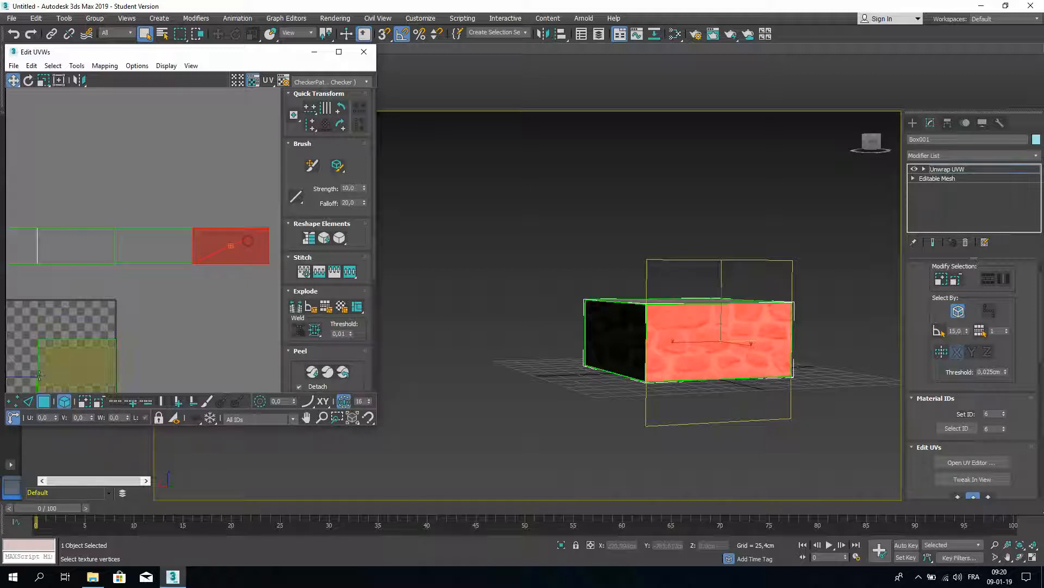
# Step: Weld all vertices of the four side wall shells into one continuous strip, using the 0,01 threshold
pyautogui.click(13, 401)
pyautogui.moveTo(200, 246); pyautogui.dragTo(249, 258, button='middle')
pyautogui.scroll(-3, 249, 258)
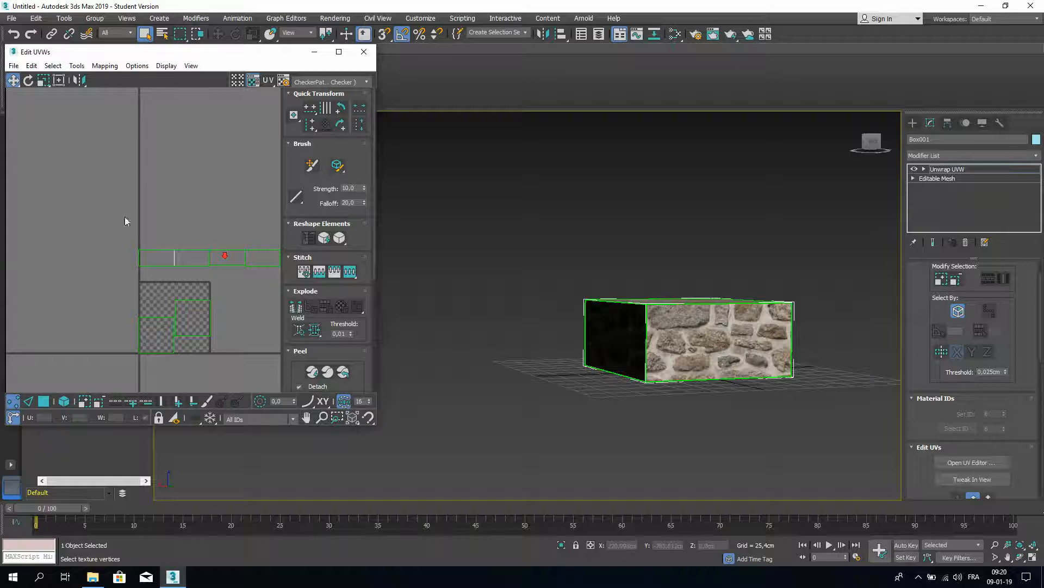
pyautogui.moveTo(181, 263); pyautogui.dragTo(93, 260, button='middle')
pyautogui.moveTo(40, 221); pyautogui.dragTo(226, 284)
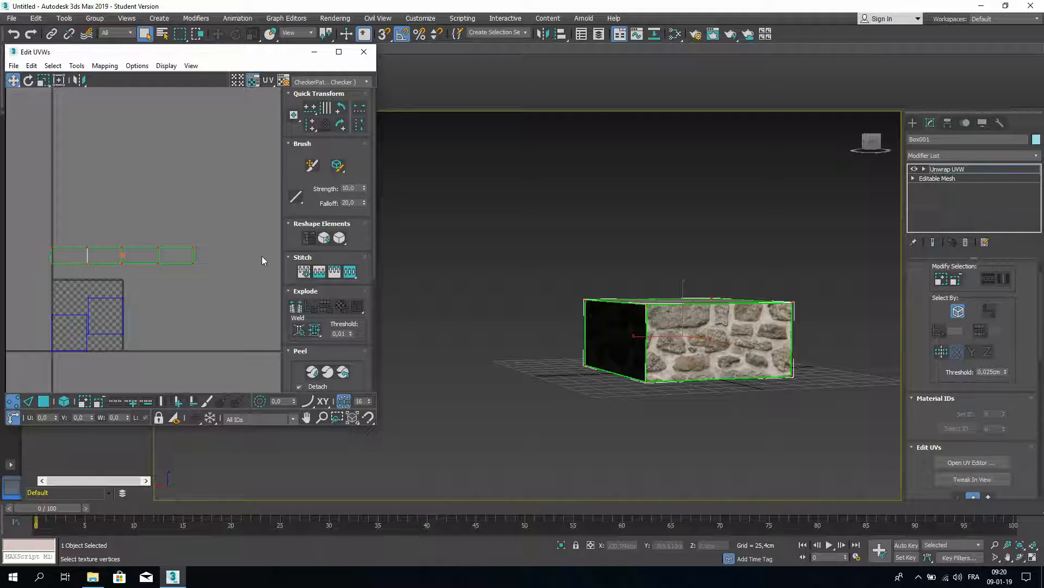
pyautogui.click(320, 327)
# Step: Try welding the strip's vertices with a threshold of 10,0, undo that weld, and reset the threshold to 0,01
pyautogui.moveTo(351, 333); pyautogui.dragTo(369, 182)
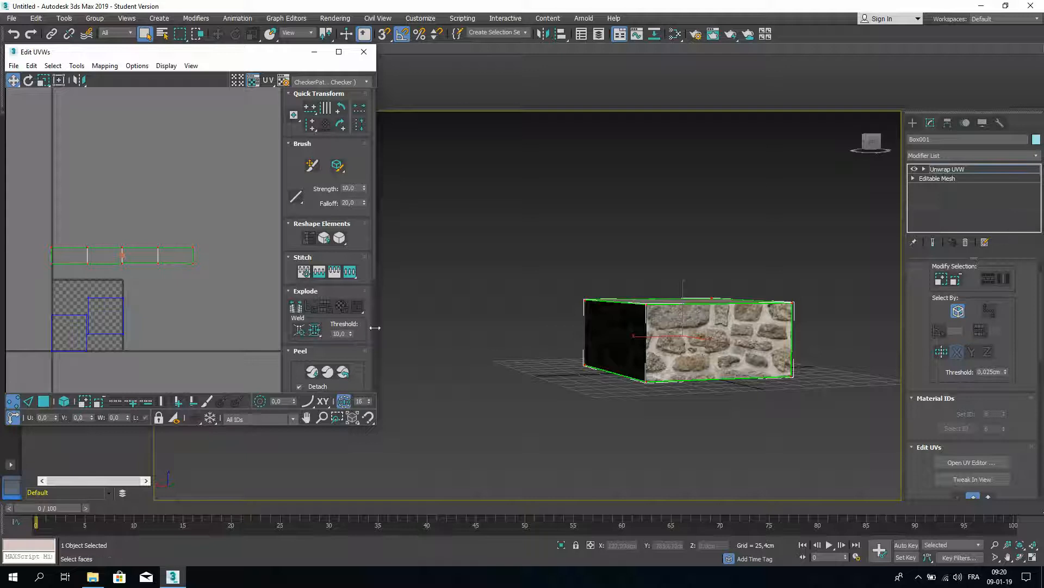
pyautogui.click(316, 330)
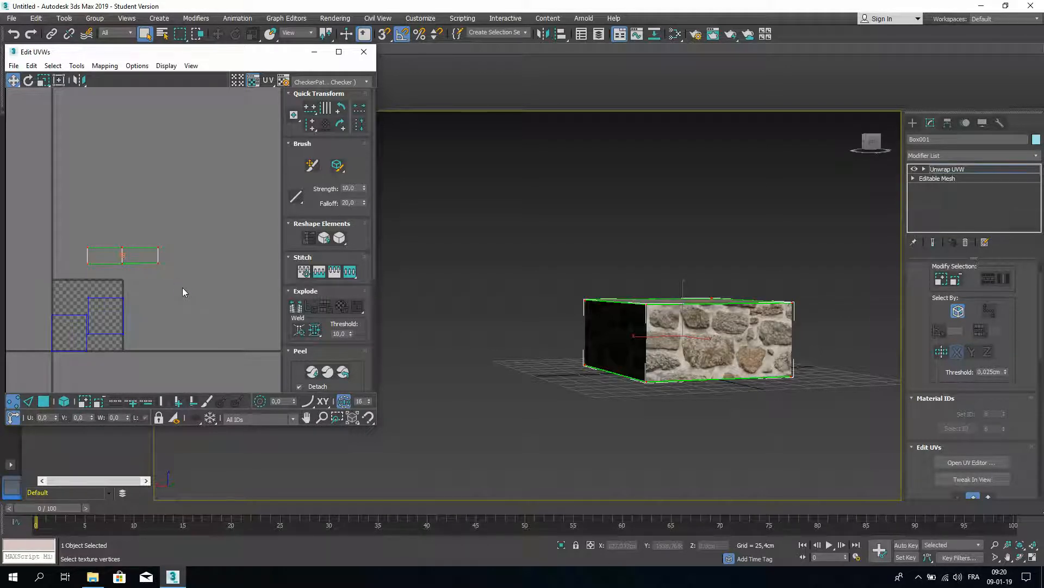
pyautogui.hotkey('ctrl', 'z')
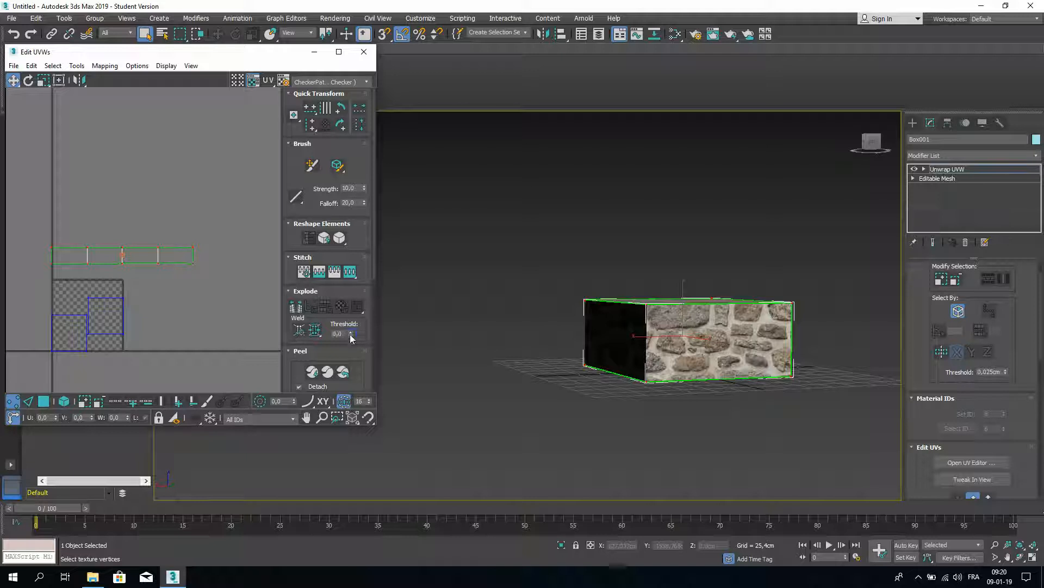
pyautogui.click(349, 332)
pyautogui.click(344, 335)
pyautogui.click(224, 264)
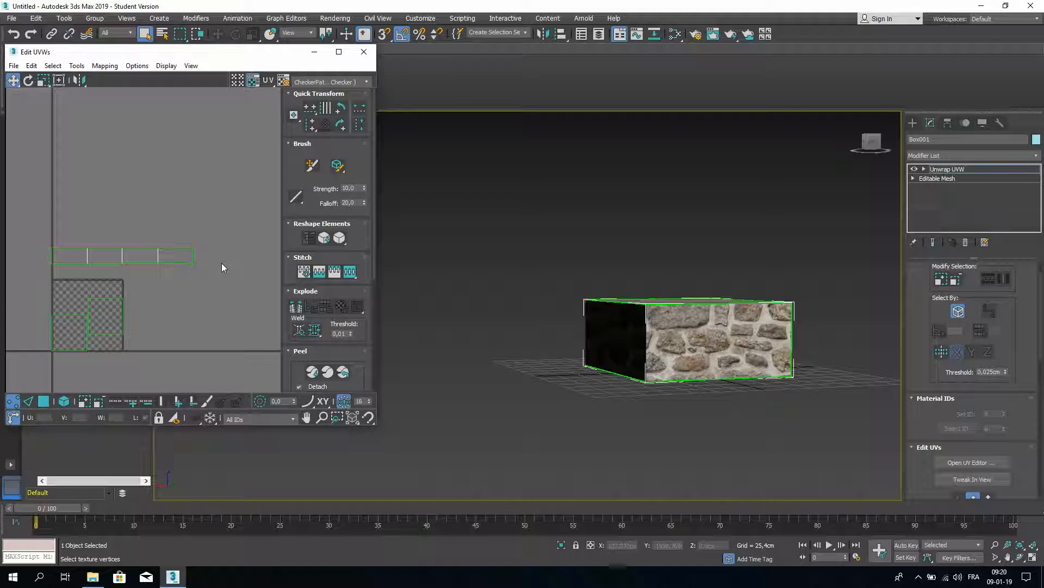
# Step: Select the whole welded wall strip as an element and pack it into the UV square with Rescale enabled
pyautogui.keyDown('alt'); pyautogui.moveTo(626, 332); pyautogui.dragTo(744, 341, button='middle'); pyautogui.keyUp('alt')
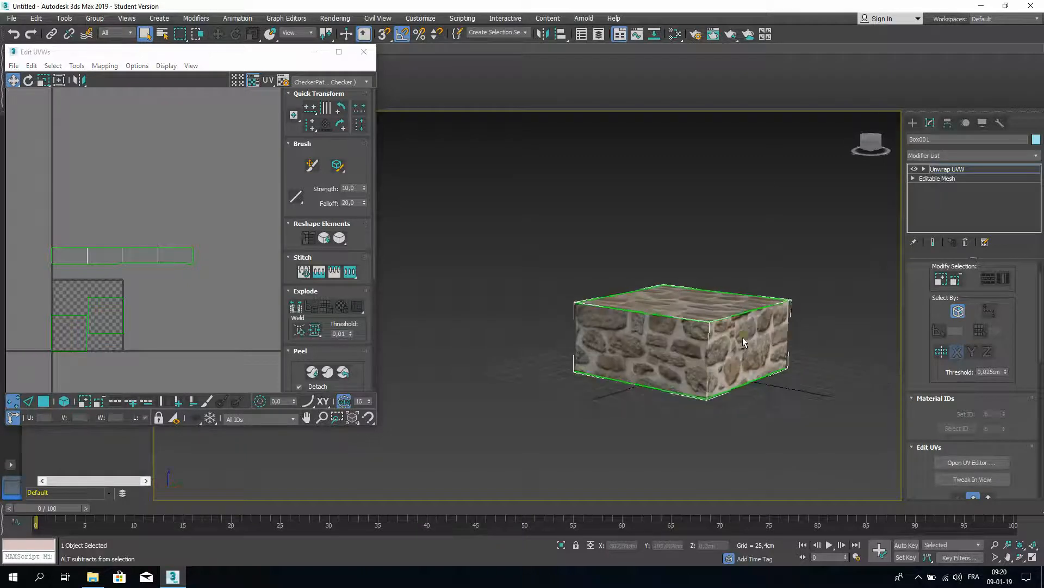
pyautogui.scroll(6, 744, 342)
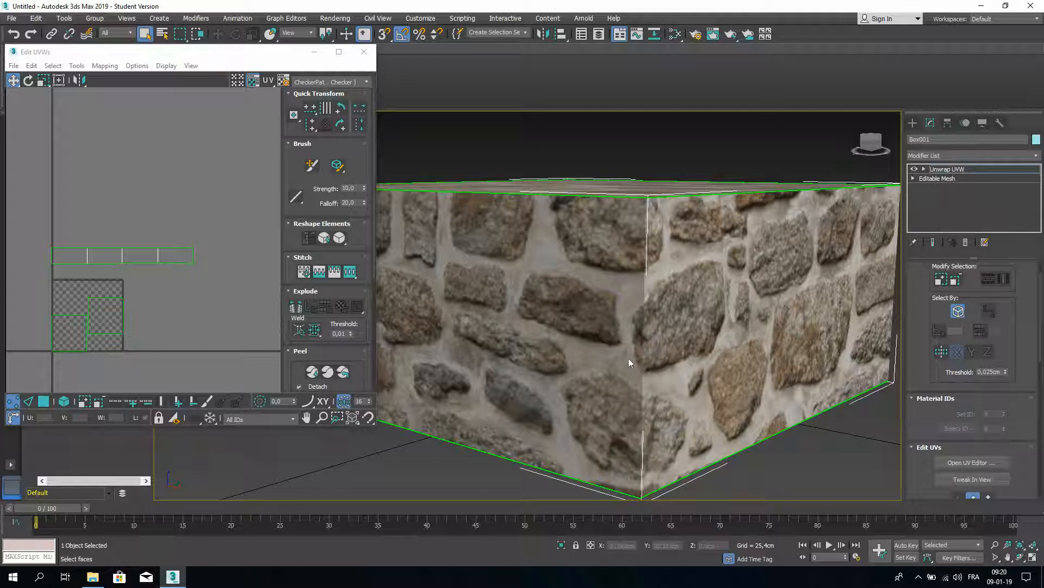
pyautogui.keyDown('alt'); pyautogui.moveTo(620, 411); pyautogui.dragTo(800, 401, button='middle'); pyautogui.keyUp('alt')
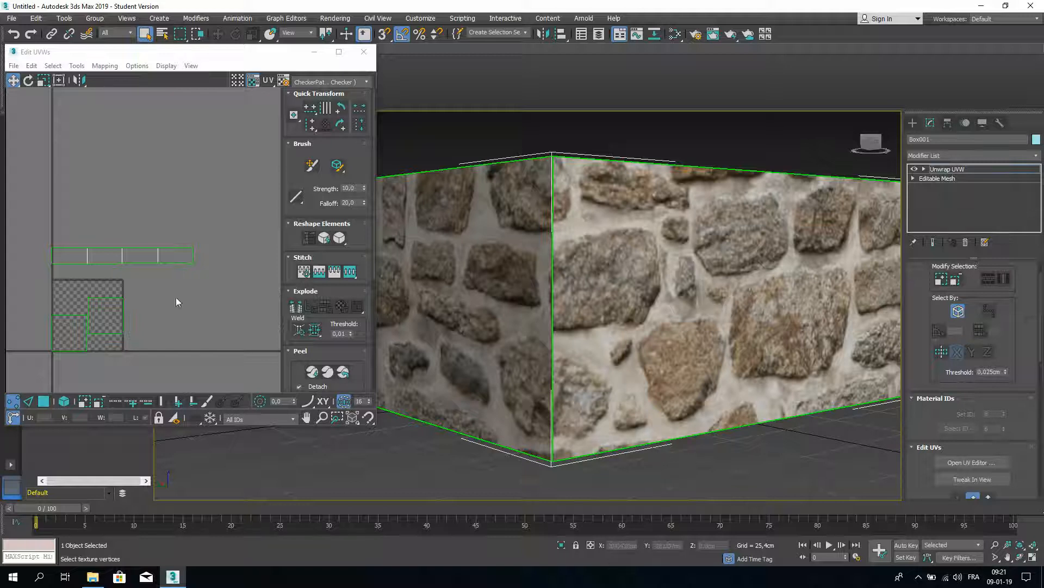
pyautogui.moveTo(22, 225); pyautogui.dragTo(227, 277)
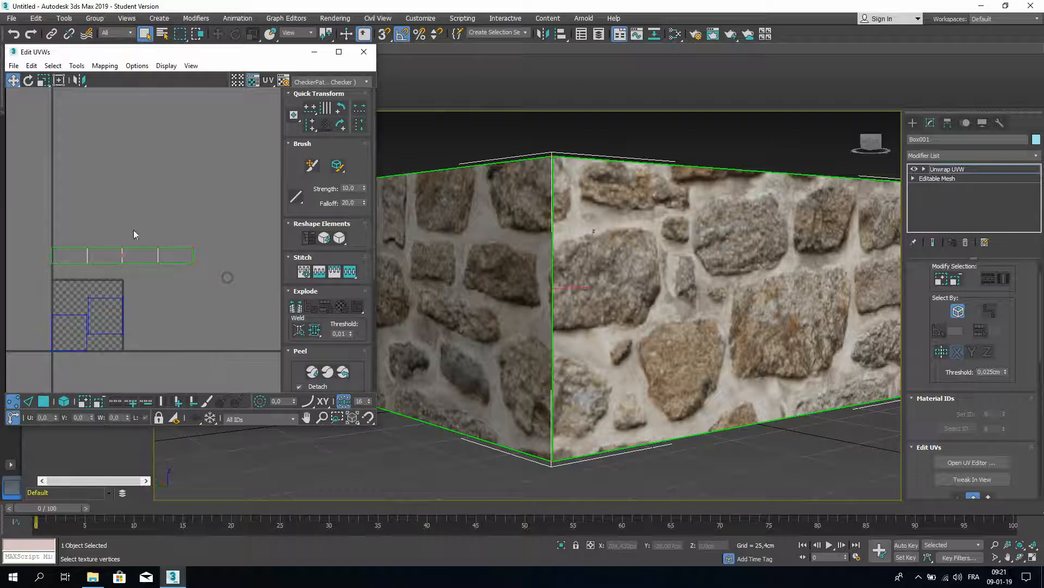
pyautogui.click(63, 401)
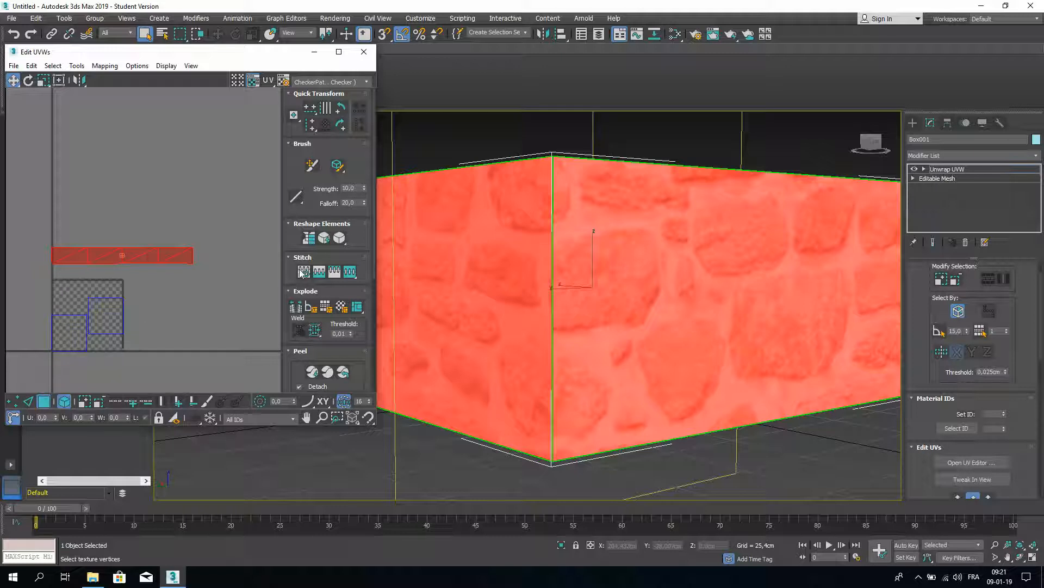
pyautogui.scroll(-3, 301, 273)
pyautogui.click(296, 332)
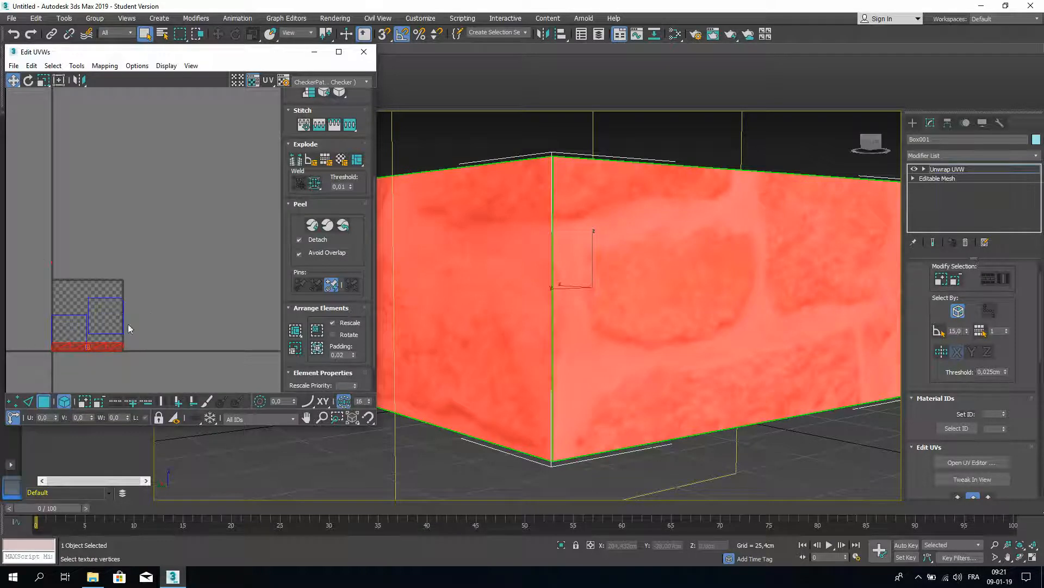
pyautogui.scroll(6, 128, 324)
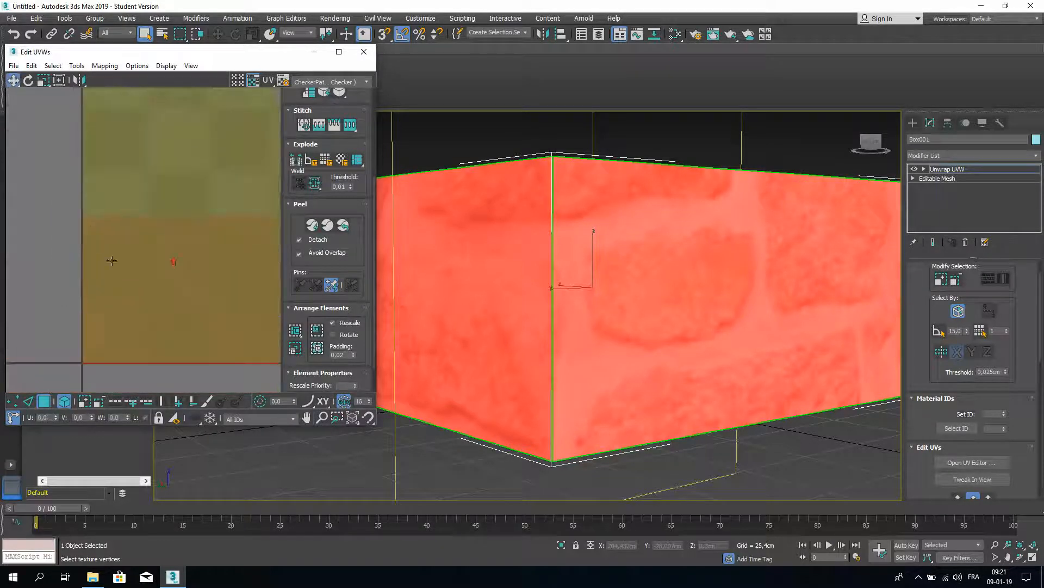
pyautogui.scroll(-2, 223, 234)
pyautogui.scroll(4, 196, 240)
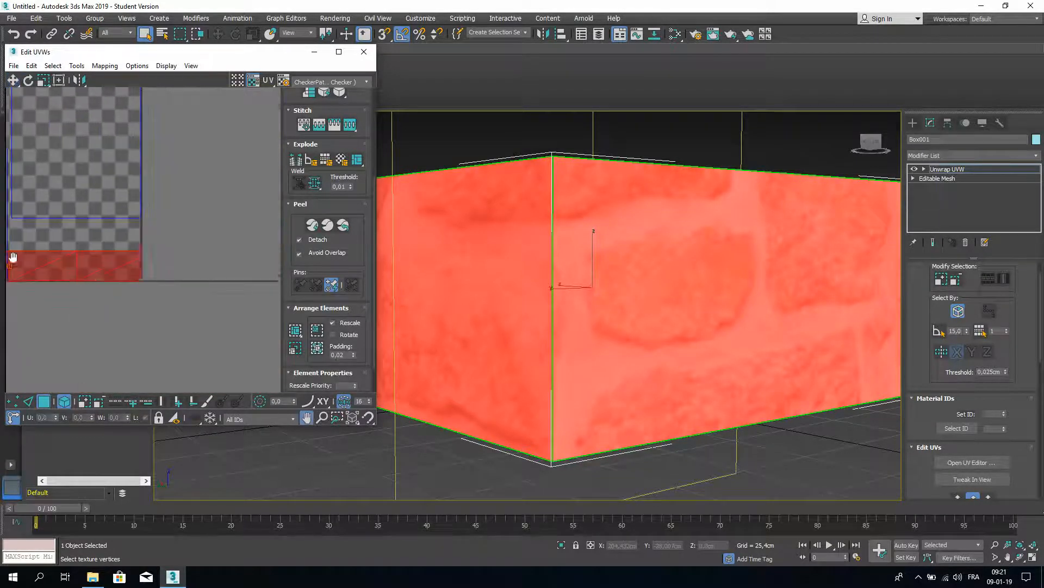
pyautogui.click(686, 476)
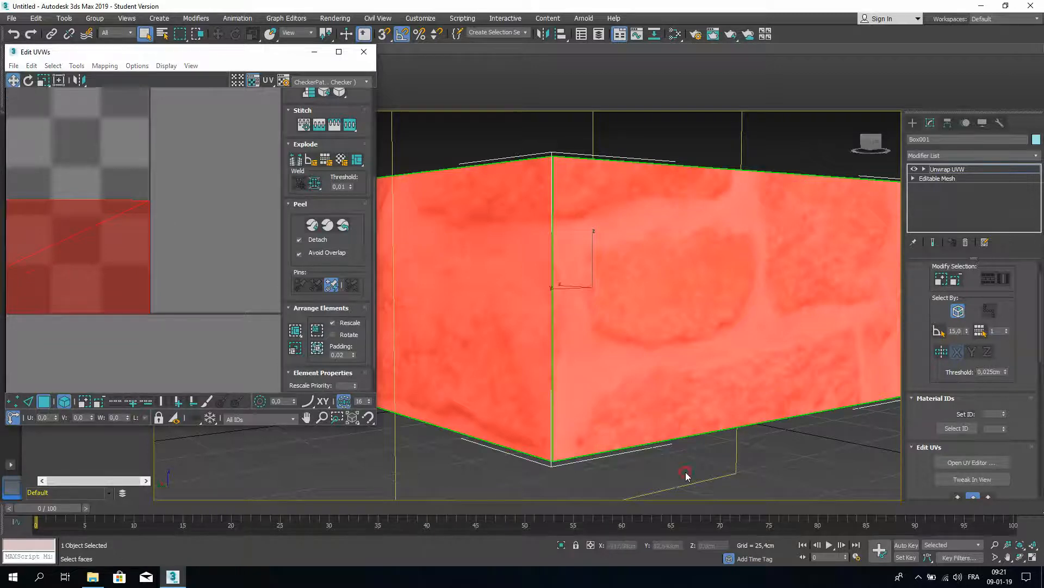
# Step: Leave the UV editing of the box and inspect the stone texture on its sides and corners
pyautogui.scroll(-3, 753, 447)
pyautogui.scroll(-3, 754, 444)
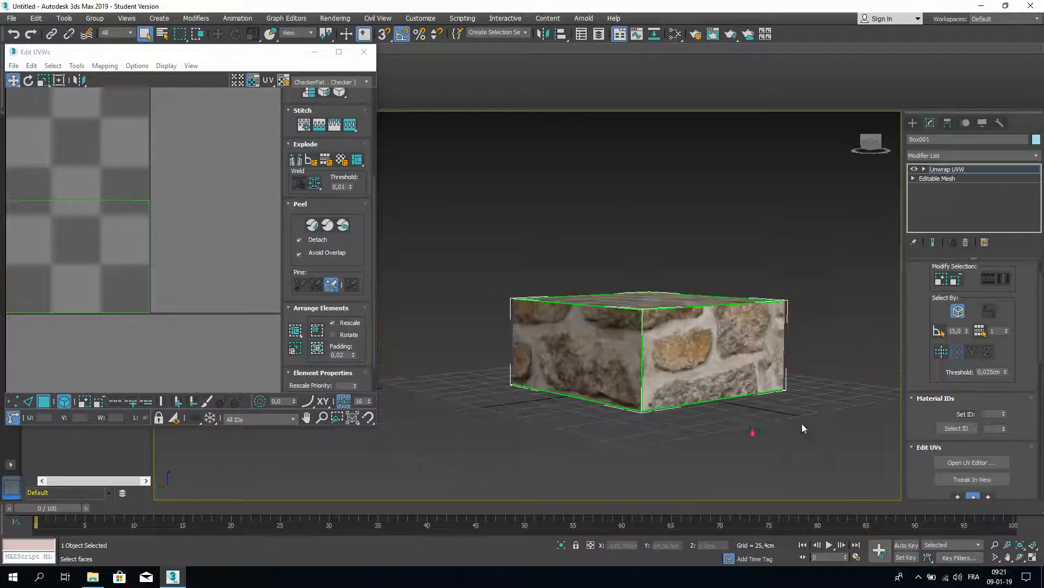
pyautogui.click(912, 123)
pyautogui.click(832, 294)
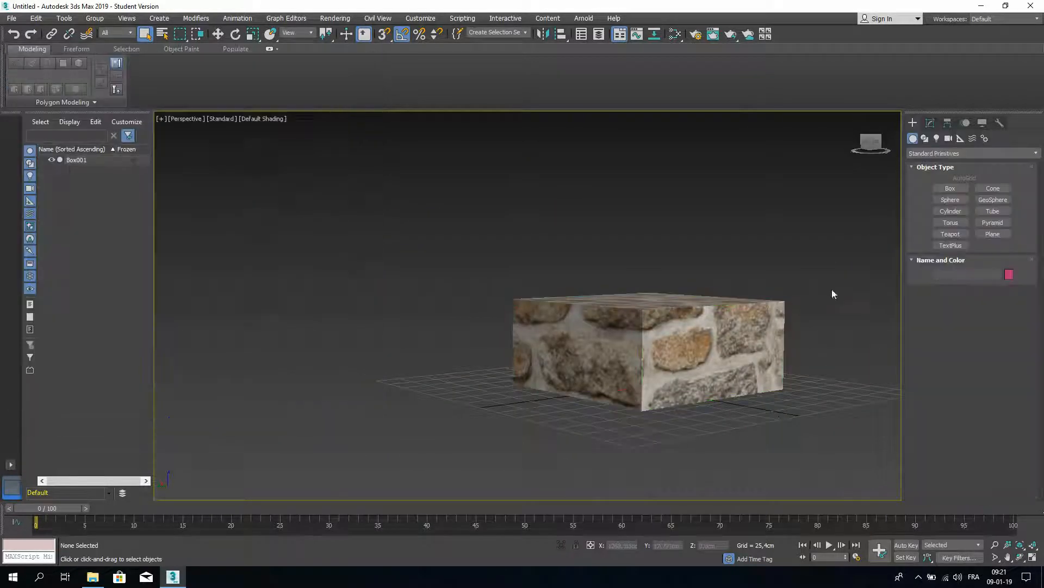
pyautogui.keyDown('alt'); pyautogui.moveTo(778, 397); pyautogui.dragTo(683, 357, button='middle'); pyautogui.keyUp('alt')
pyautogui.keyDown('alt'); pyautogui.moveTo(558, 339); pyautogui.dragTo(443, 363, button='middle'); pyautogui.keyUp('alt')
pyautogui.keyDown('alt'); pyautogui.moveTo(377, 390); pyautogui.dragTo(684, 395, button='middle'); pyautogui.keyUp('alt')
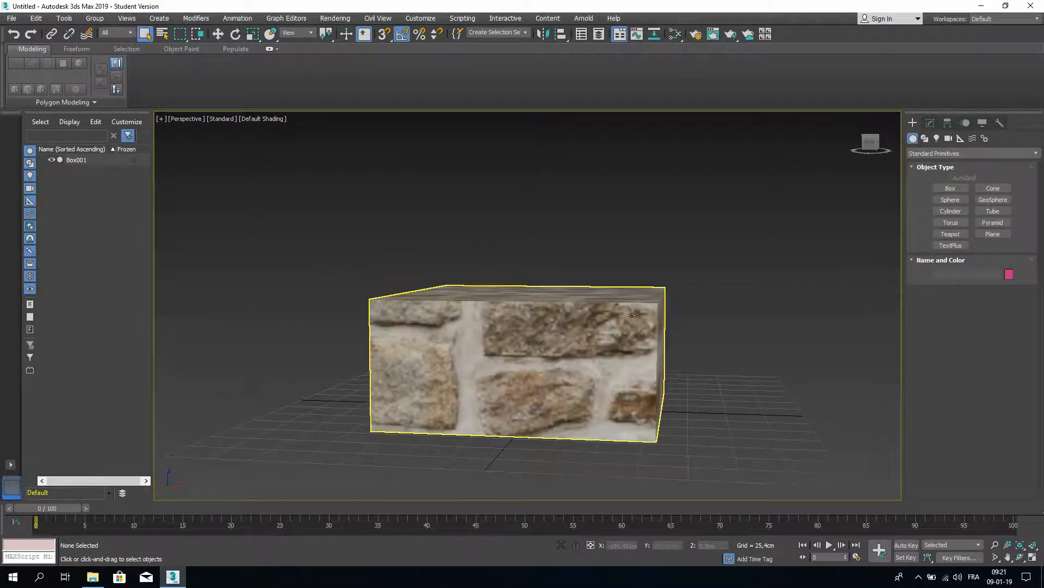
pyautogui.keyDown('alt'); pyautogui.moveTo(706, 313); pyautogui.dragTo(715, 143, button='middle'); pyautogui.keyUp('alt')
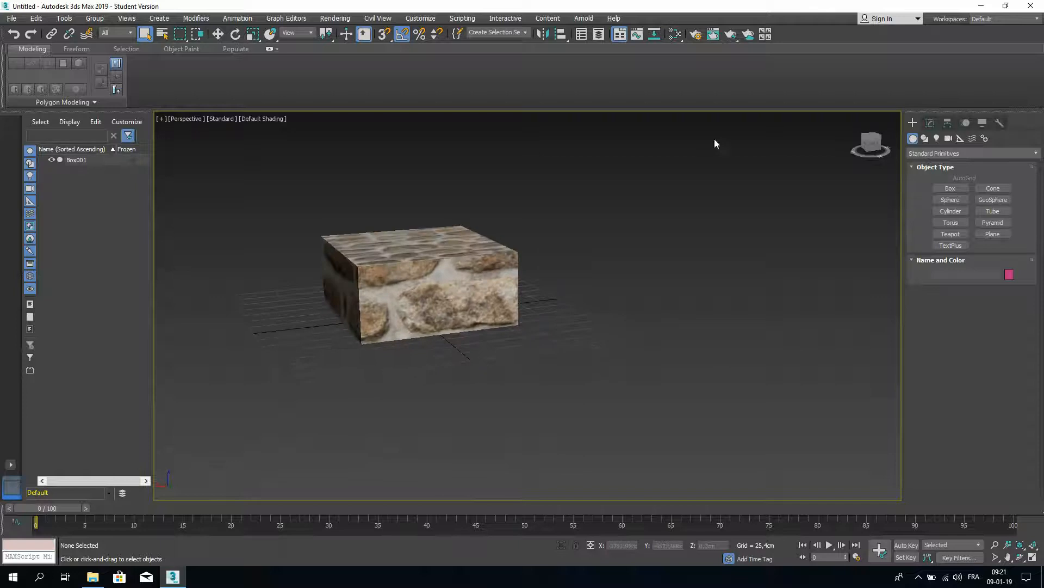
# Step: Pick the box's material into the Slate Material Editor and open the parameters of its stone bitmap
pyautogui.click(675, 34)
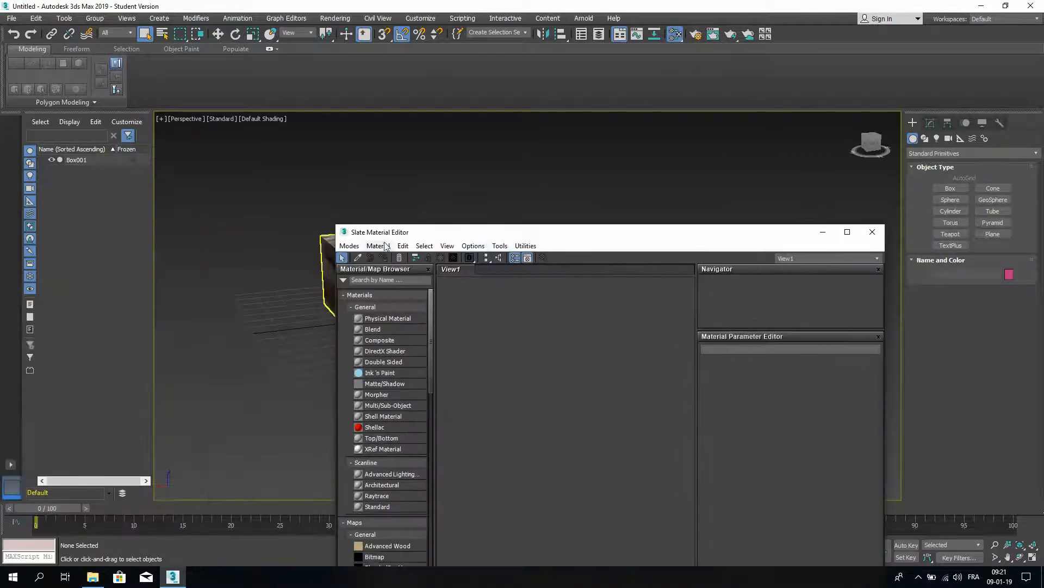
pyautogui.click(357, 258)
pyautogui.moveTo(450, 227); pyautogui.dragTo(646, 234)
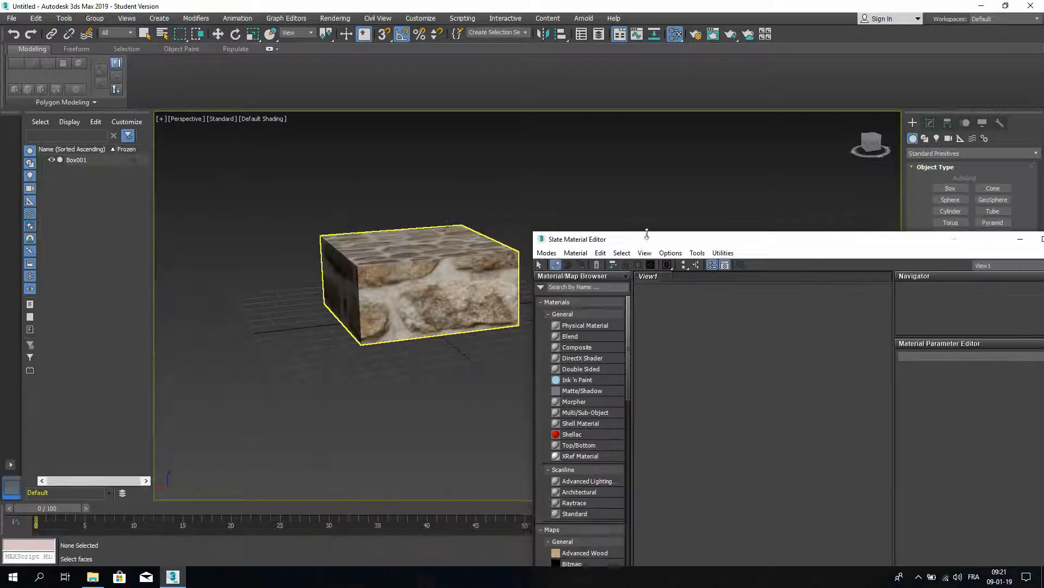
pyautogui.click(408, 299)
pyautogui.doubleClick(700, 408)
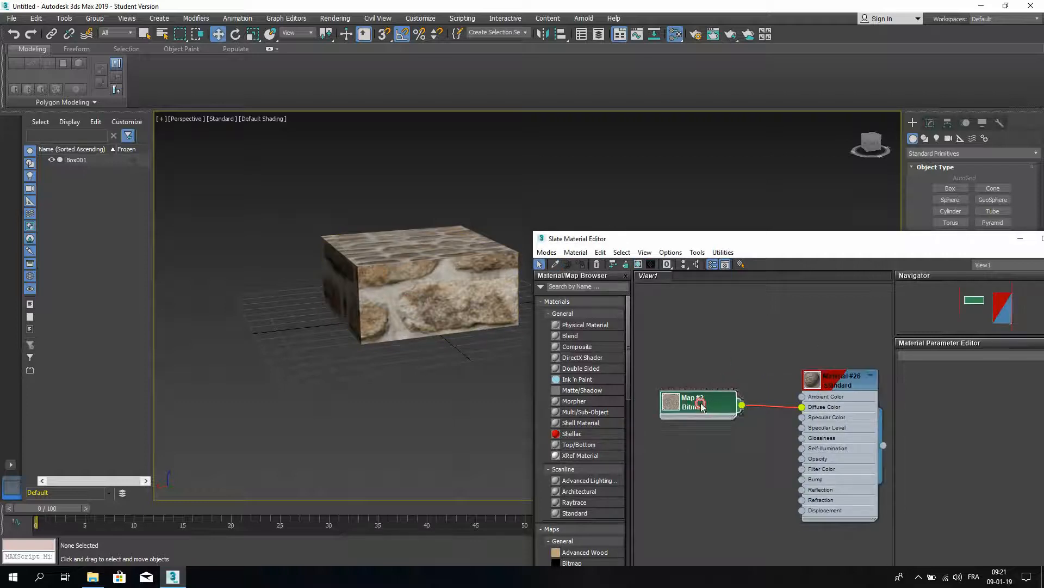
# Step: Set the stone bitmap's U and V tiling to 10
pyautogui.doubleClick(977, 423)
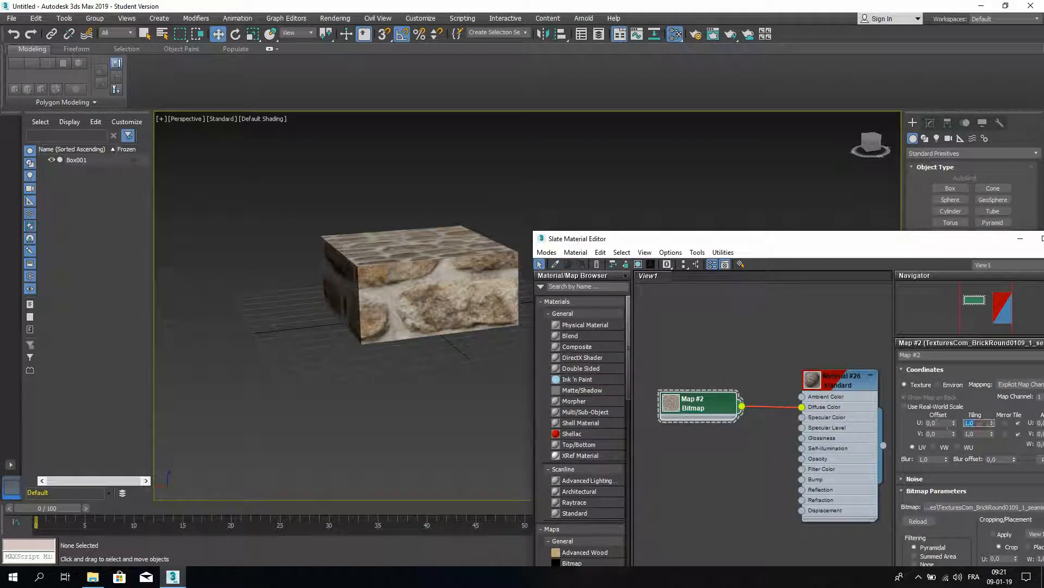
pyautogui.write('10')
pyautogui.press('Tab')
pyautogui.write('10')
pyautogui.press('Return')
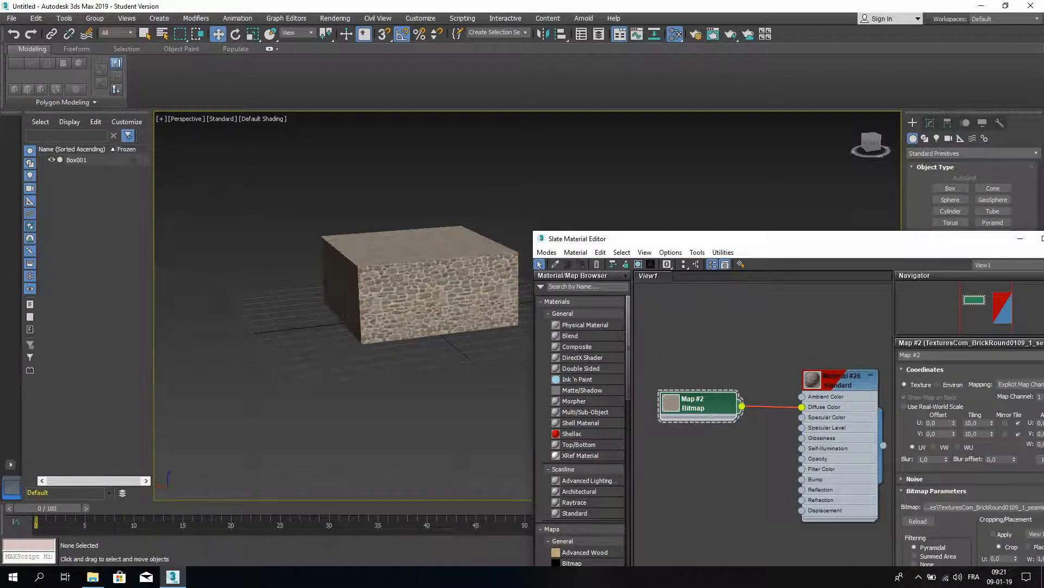
# Step: Examine the tiled stone texture up close around the box's corners and along its walls
pyautogui.keyDown('alt'); pyautogui.moveTo(397, 333); pyautogui.dragTo(320, 334, button='middle'); pyautogui.keyUp('alt')
pyautogui.scroll(5, 373, 397)
pyautogui.scroll(-10, 338, 367)
pyautogui.scroll(5, 303, 315)
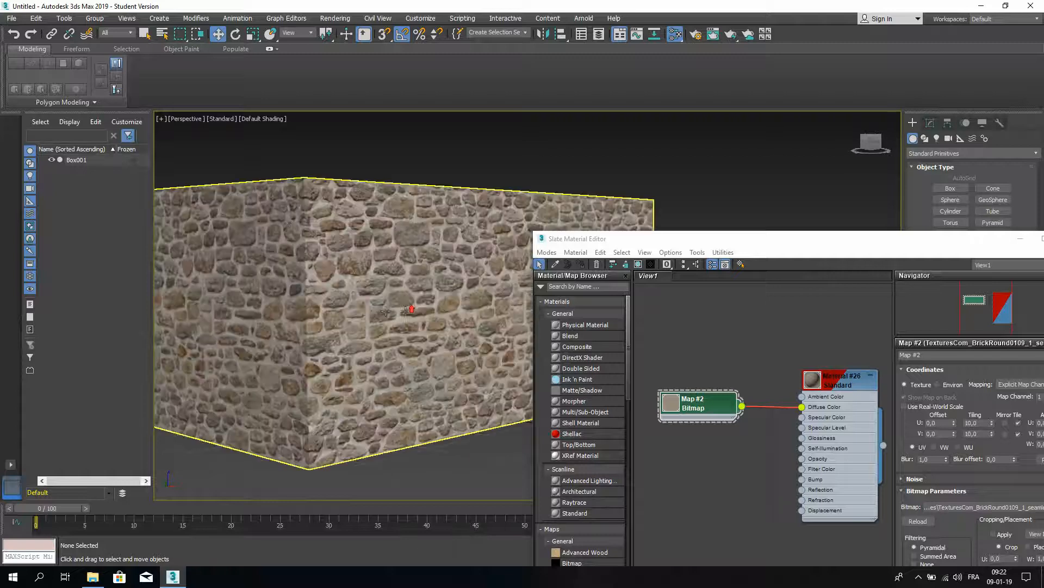
pyautogui.keyDown('alt'); pyautogui.moveTo(234, 279); pyautogui.dragTo(101, 263, button='middle'); pyautogui.keyUp('alt')
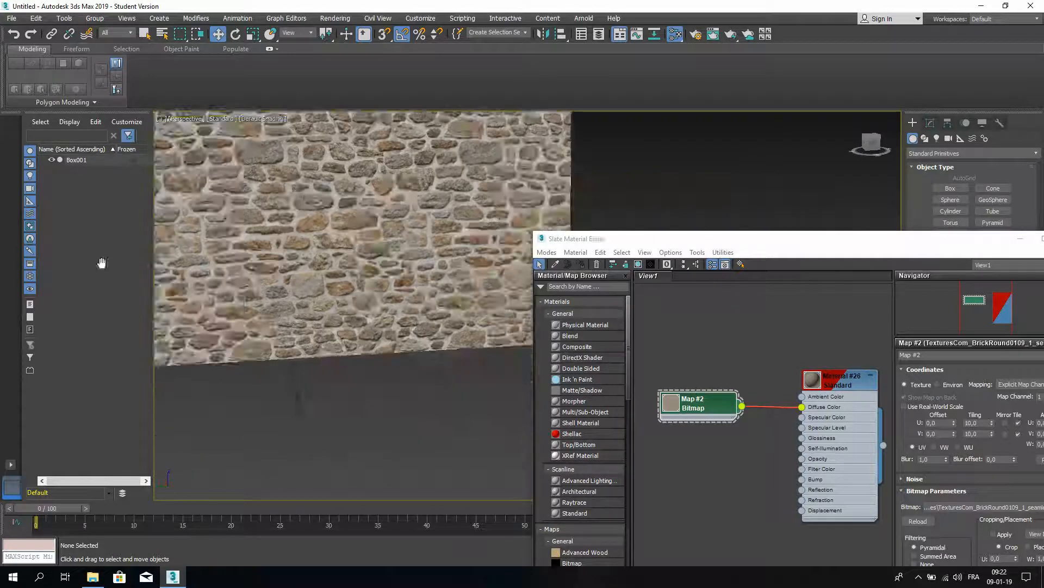
pyautogui.keyDown('alt'); pyautogui.moveTo(163, 321); pyautogui.dragTo(465, 334, button='middle'); pyautogui.keyUp('alt')
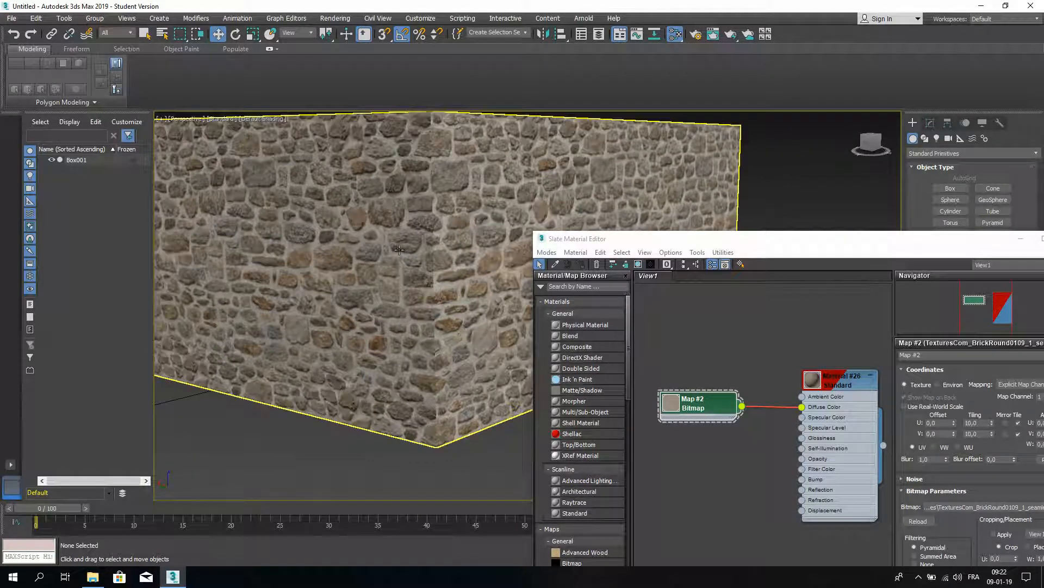
pyautogui.keyDown('alt'); pyautogui.moveTo(444, 294); pyautogui.dragTo(365, 325, button='middle'); pyautogui.keyUp('alt')
pyautogui.scroll(-3, 371, 348)
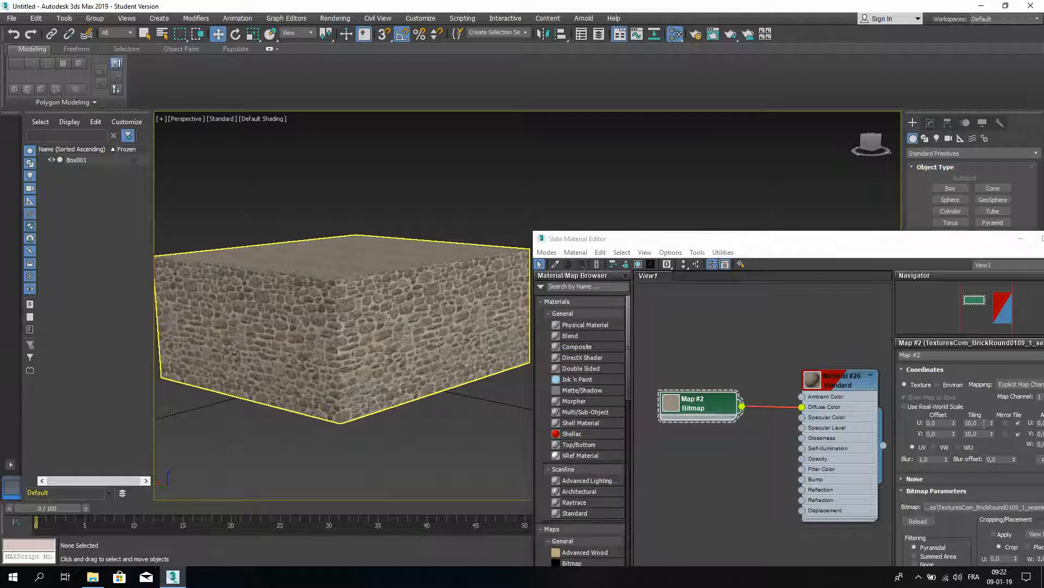
# Step: Set the stone bitmap's U and V tiling to 9,5
pyautogui.moveTo(984, 424); pyautogui.dragTo(921, 442)
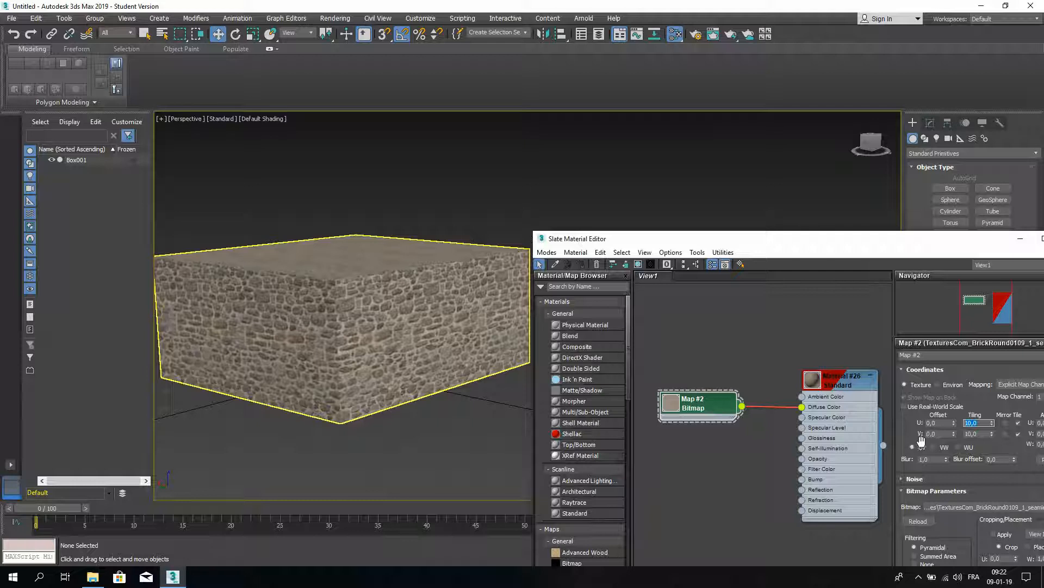
pyautogui.write('3,2')
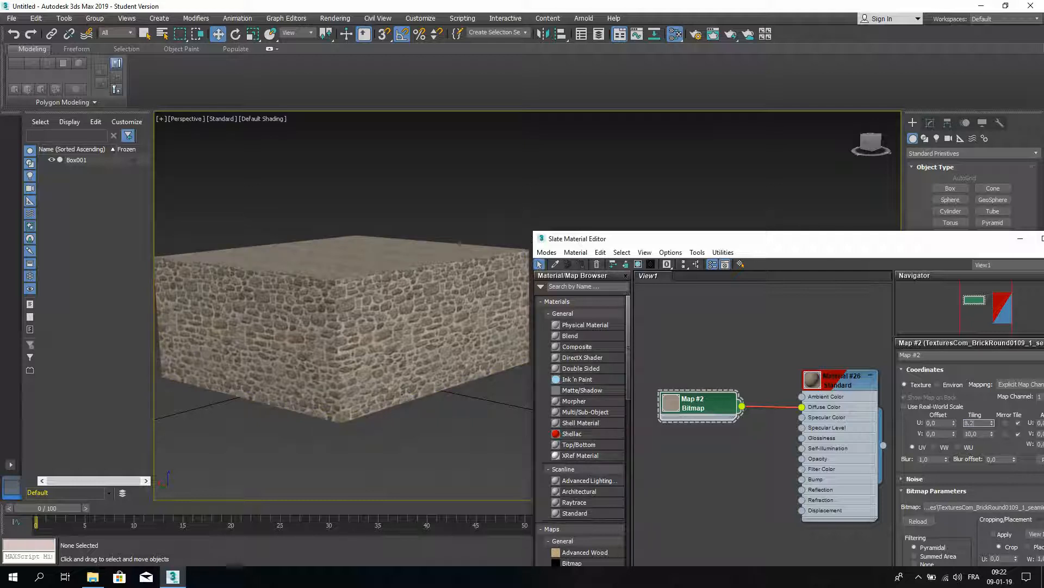
pyautogui.press('Tab')
pyautogui.moveTo(992, 424); pyautogui.dragTo(990, 435)
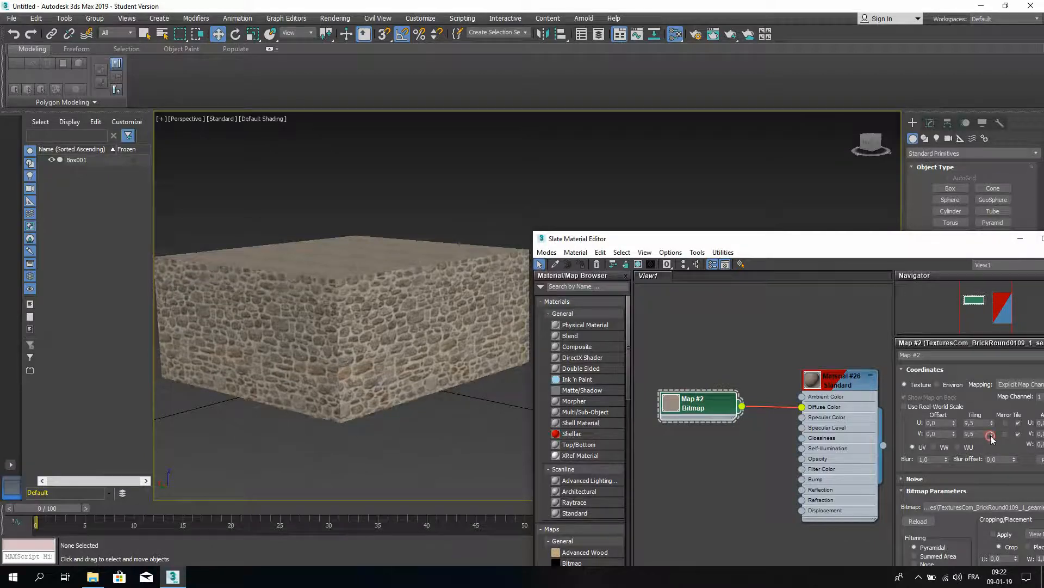
# Step: Set the stone bitmap's U and V tiling to 9 and check the walls of the box
pyautogui.moveTo(321, 337); pyautogui.dragTo(358, 352, button='middle')
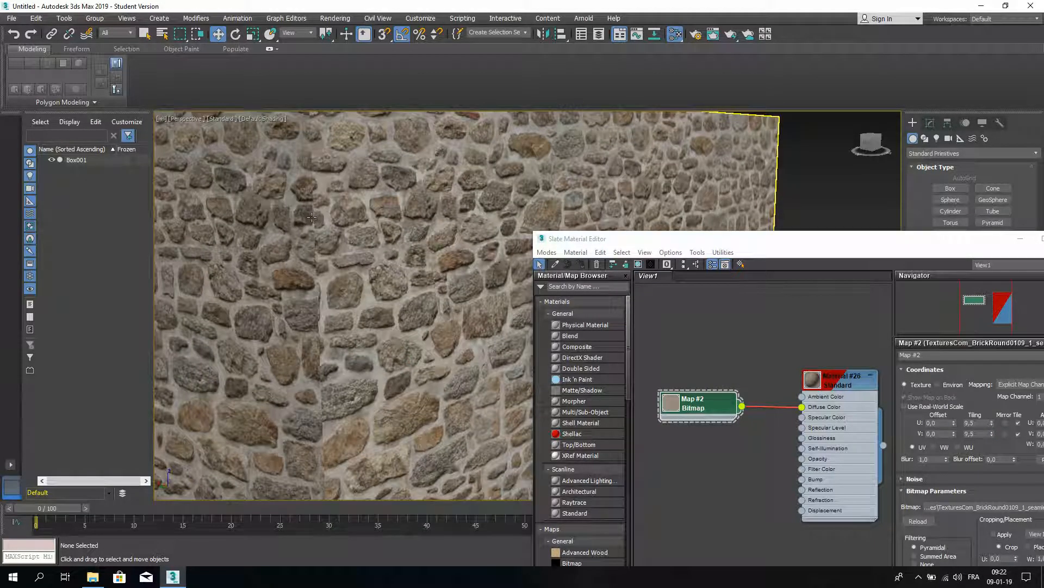
pyautogui.doubleClick(981, 421)
pyautogui.write('9')
pyautogui.press('Tab')
pyautogui.write('9')
pyautogui.press('Tab')
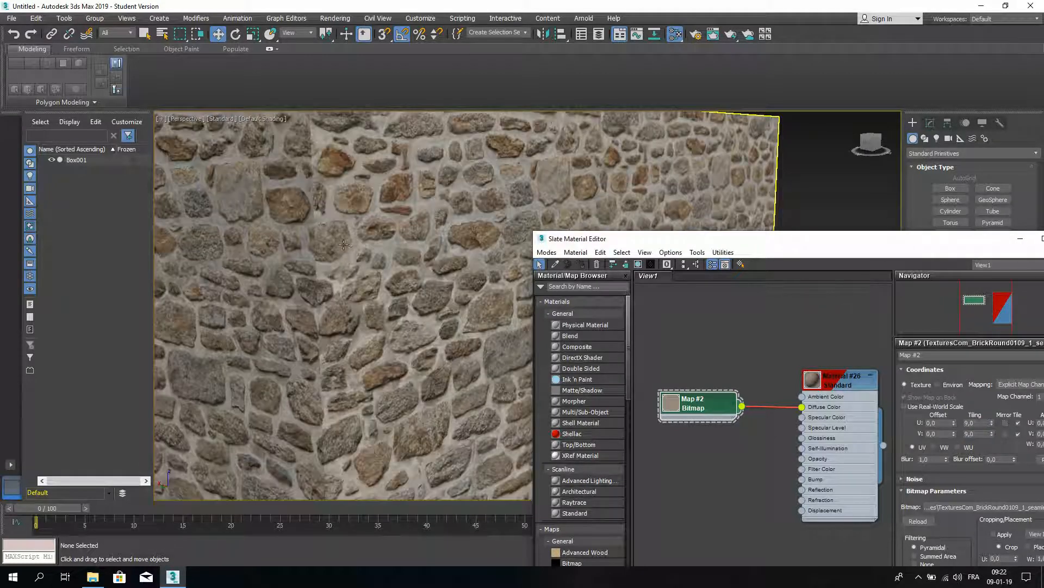
pyautogui.scroll(-5, 327, 278)
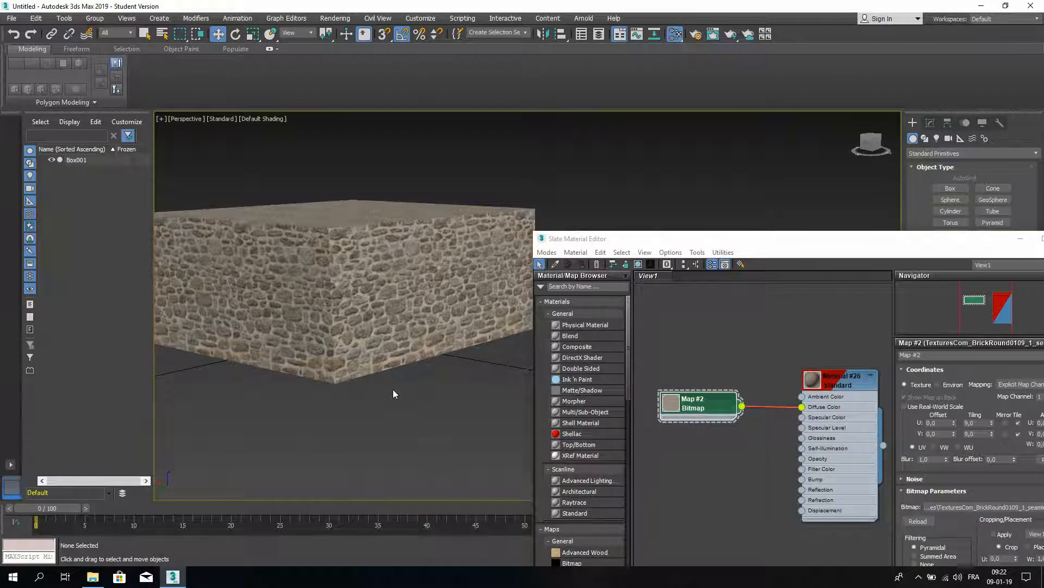
pyautogui.moveTo(393, 389)
pyautogui.keyDown('alt'); pyautogui.mouseDown(button='middle')
pyautogui.moveTo(490, 318)
pyautogui.moveTo(424, 276)
pyautogui.moveTo(349, 307)
pyautogui.moveTo(334, 298)
pyautogui.moveTo(737, 294)
pyautogui.mouseUp(button='middle'); pyautogui.keyUp('alt')
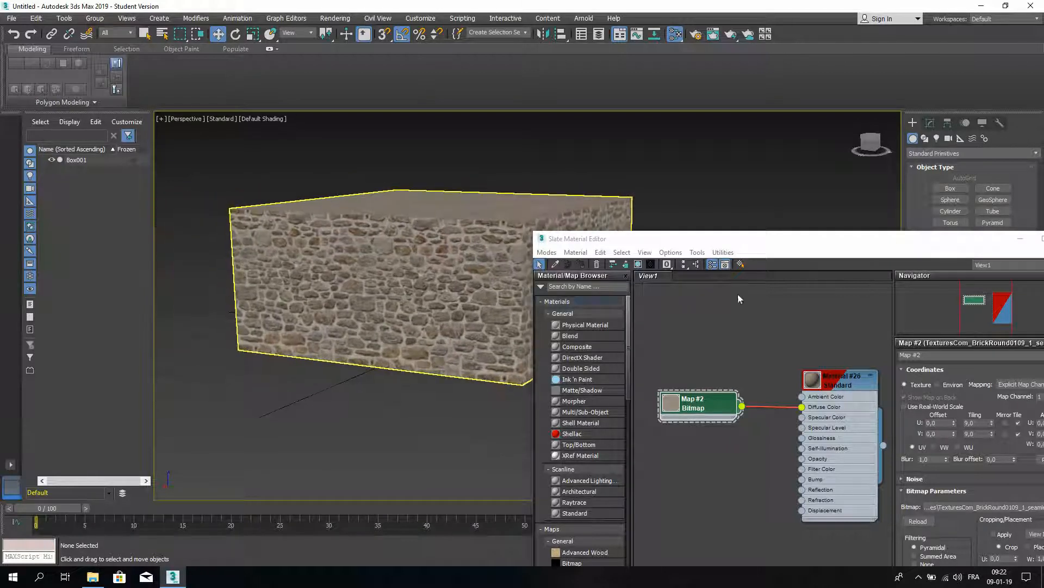
# Step: Close the Slate Material Editor and examine the stone texture around the box's walls and corners
pyautogui.click(789, 241)
pyautogui.moveTo(776, 250); pyautogui.dragTo(433, 269)
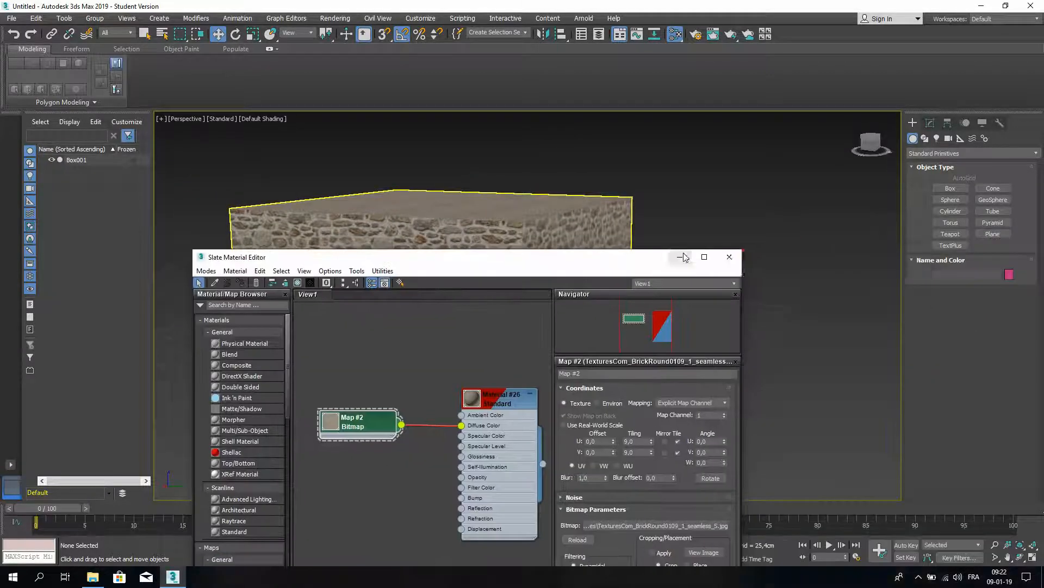
pyautogui.click(739, 257)
pyautogui.moveTo(655, 333)
pyautogui.keyDown('alt'); pyautogui.mouseDown(button='middle')
pyautogui.moveTo(669, 400)
pyautogui.moveTo(642, 317)
pyautogui.moveTo(666, 336)
pyautogui.moveTo(659, 343)
pyautogui.mouseUp(button='middle'); pyautogui.keyUp('alt')
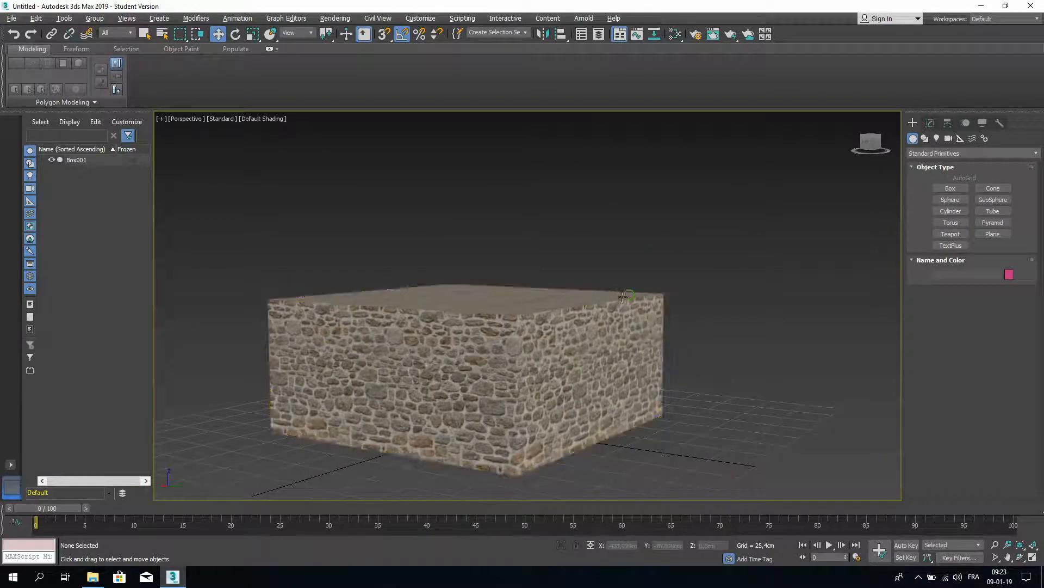
pyautogui.keyDown('alt'); pyautogui.moveTo(555, 292); pyautogui.dragTo(525, 291, button='middle'); pyautogui.keyUp('alt')
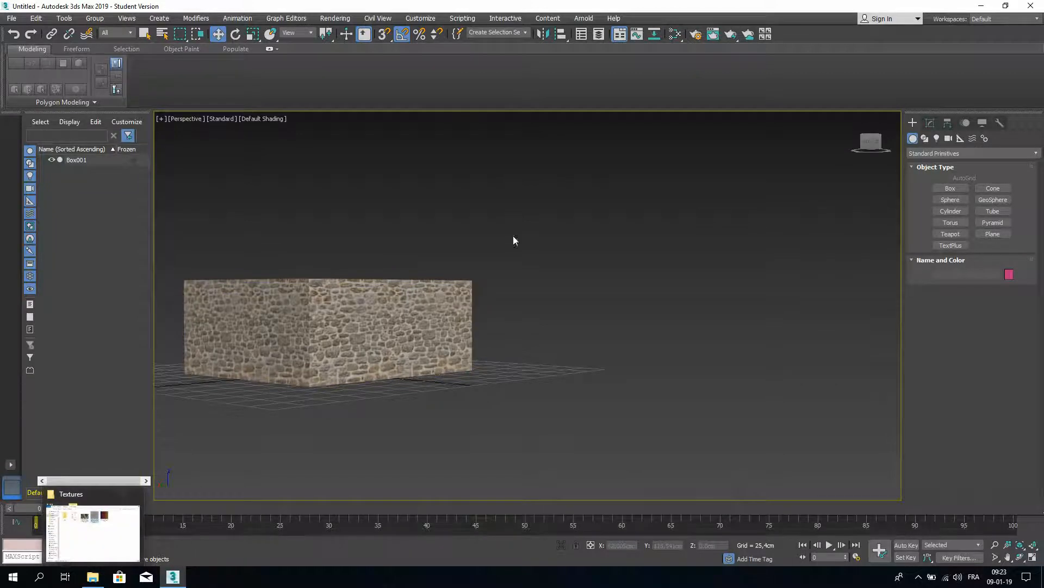
# Step: Open the UV editor for the box's Unwrap UVW modifier and compare the UV layout with the box's top and walls
pyautogui.click(929, 124)
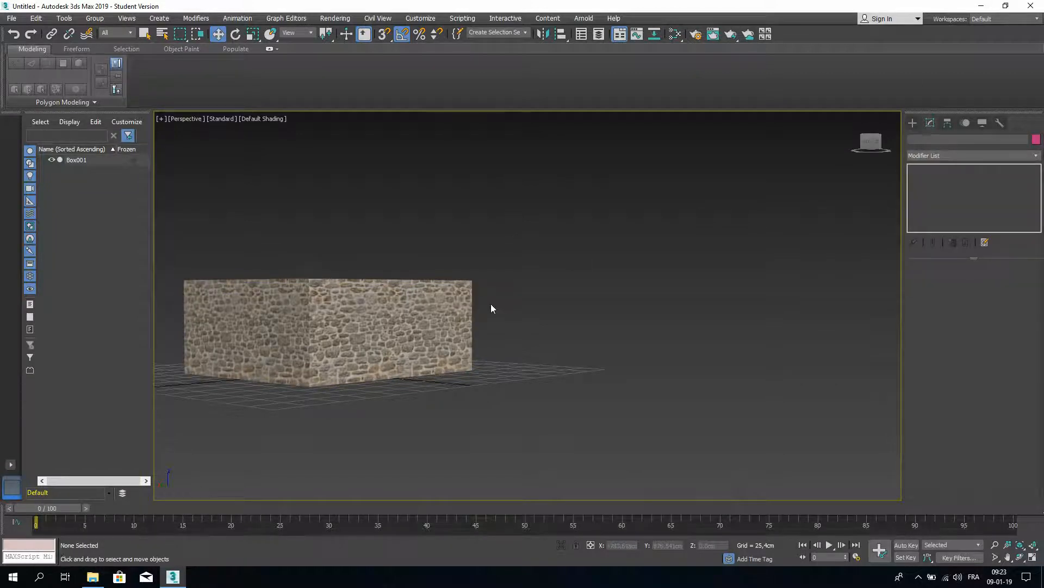
pyautogui.click(468, 318)
pyautogui.scroll(-1, 967, 468)
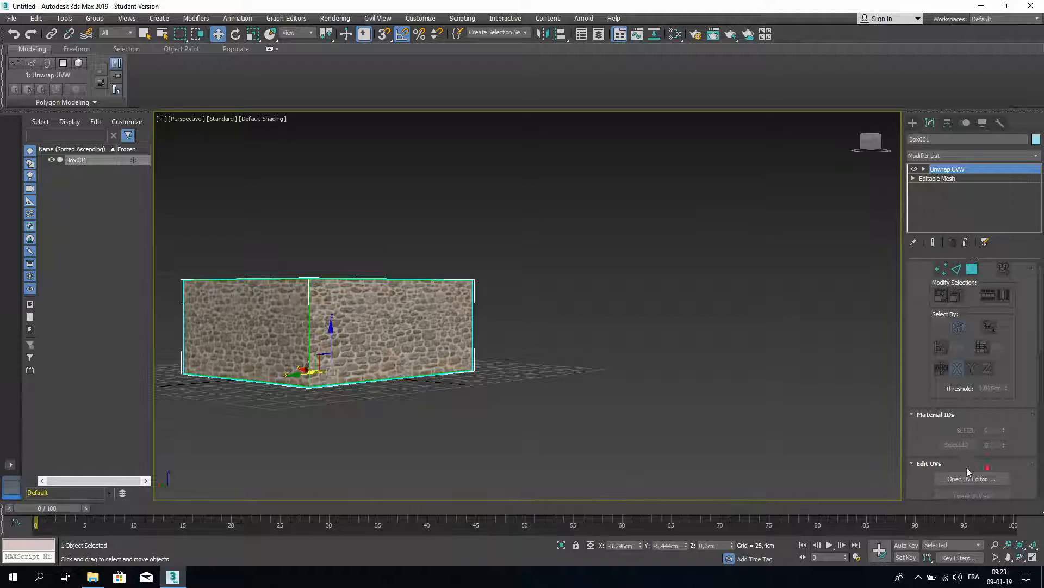
pyautogui.click(962, 478)
pyautogui.scroll(-5, 207, 257)
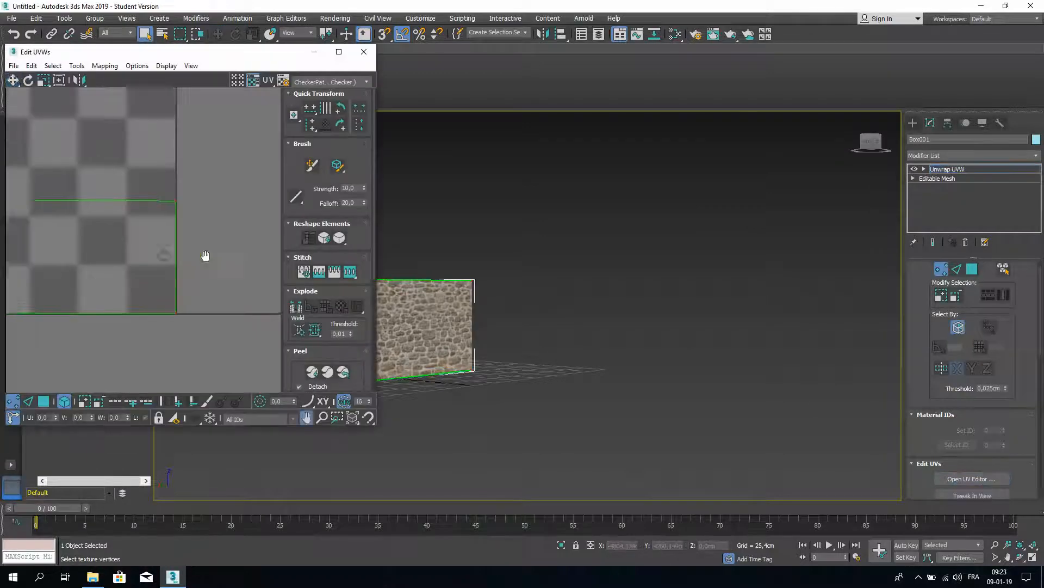
pyautogui.moveTo(138, 301); pyautogui.dragTo(171, 309, button='middle')
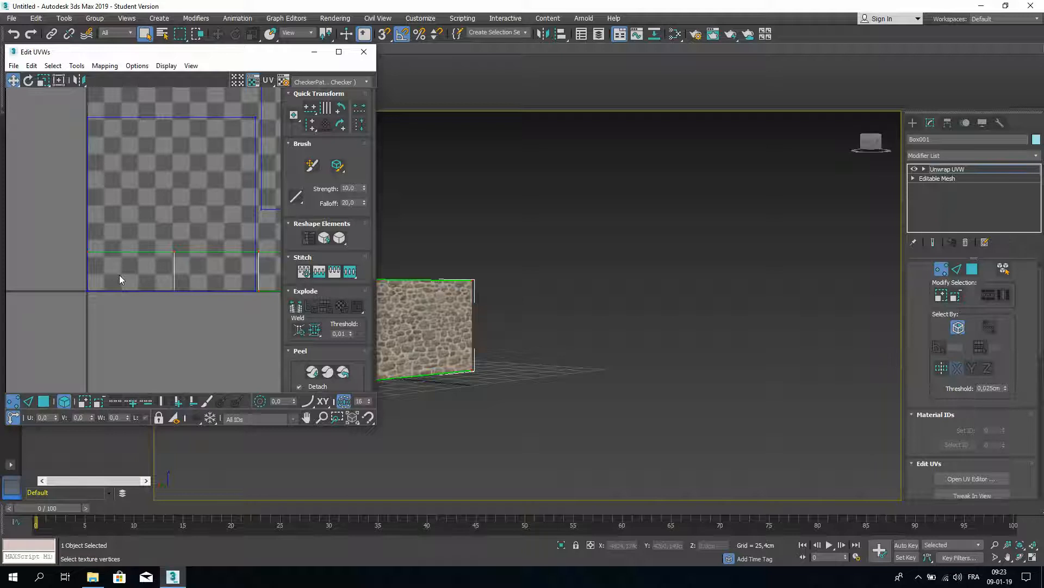
pyautogui.scroll(-4, 119, 276)
pyautogui.moveTo(175, 296); pyautogui.dragTo(168, 292, button='middle')
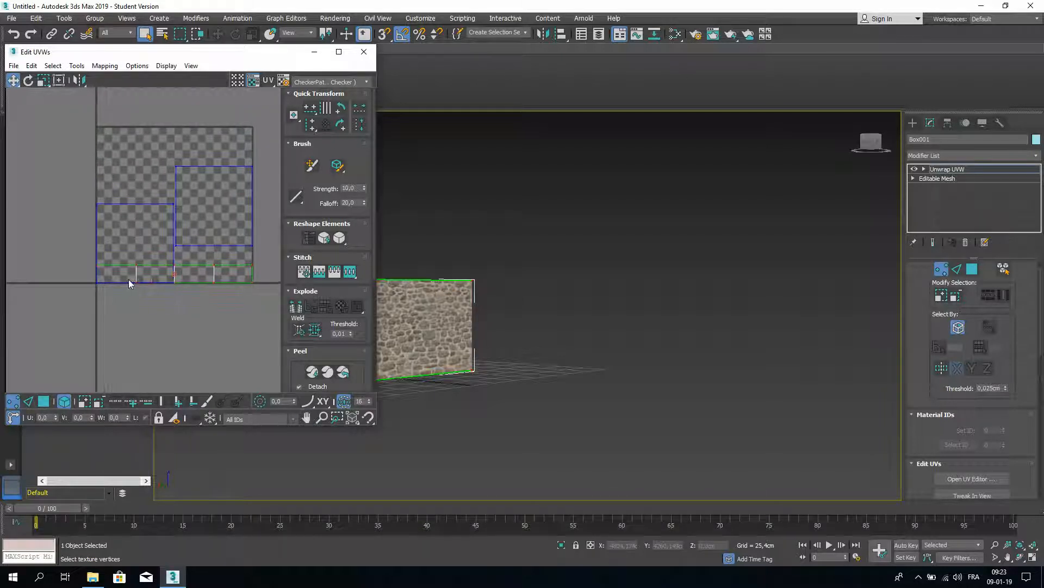
pyautogui.moveTo(631, 307)
pyautogui.keyDown('alt'); pyautogui.mouseDown(button='middle')
pyautogui.moveTo(677, 287)
pyautogui.moveTo(628, 267)
pyautogui.moveTo(629, 294)
pyautogui.mouseUp(button='middle'); pyautogui.keyUp('alt')
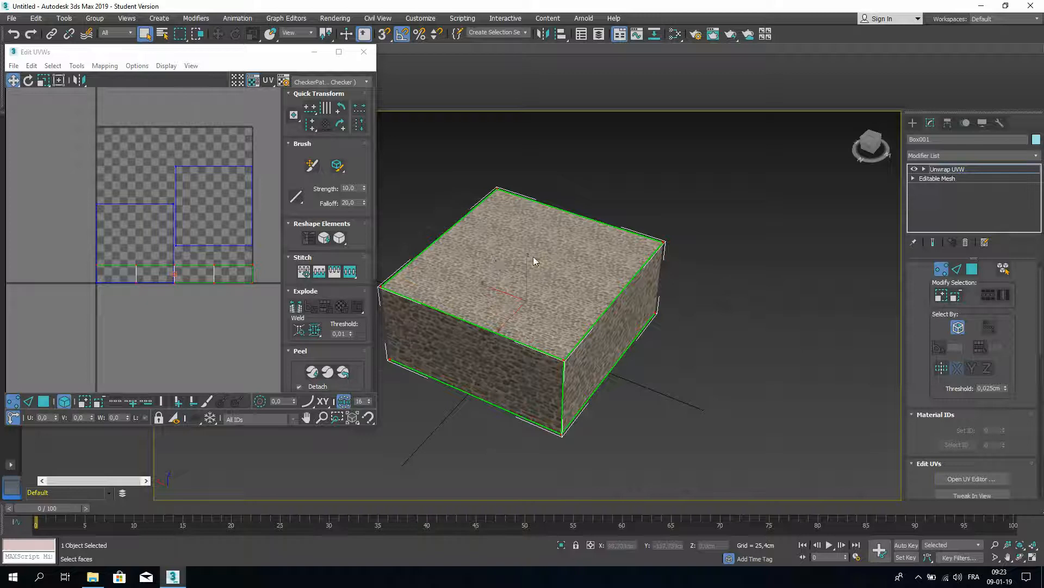
pyautogui.keyDown('alt'); pyautogui.moveTo(609, 355); pyautogui.dragTo(619, 287, button='middle'); pyautogui.keyUp('alt')
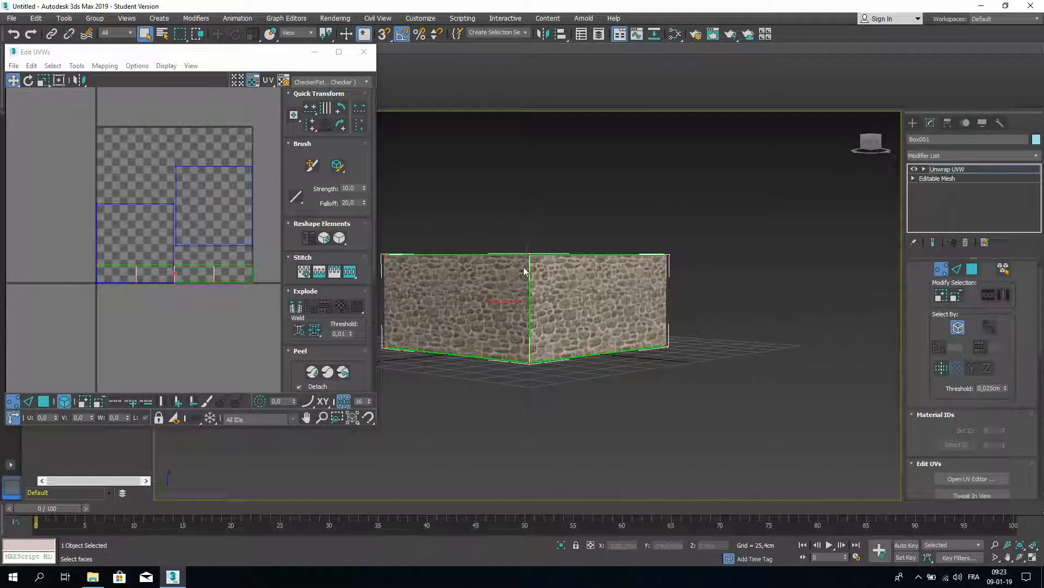
# Step: Select all the box's UV polygons, pack them with Rescale enabled, and check the stone size on the box's top and walls
pyautogui.click(43, 401)
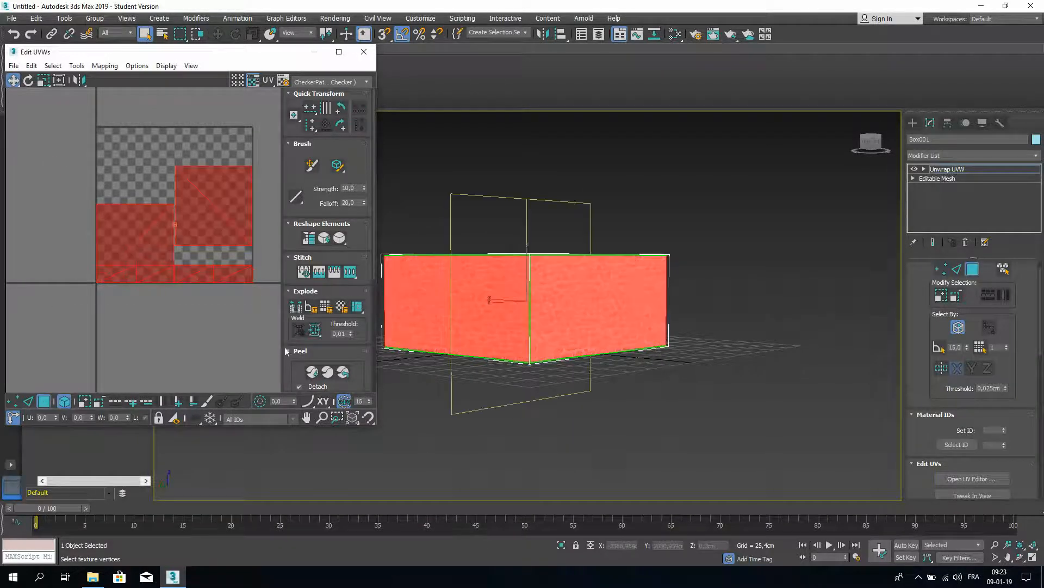
pyautogui.hotkey('ctrl', 'a')
pyautogui.scroll(-9, 303, 244)
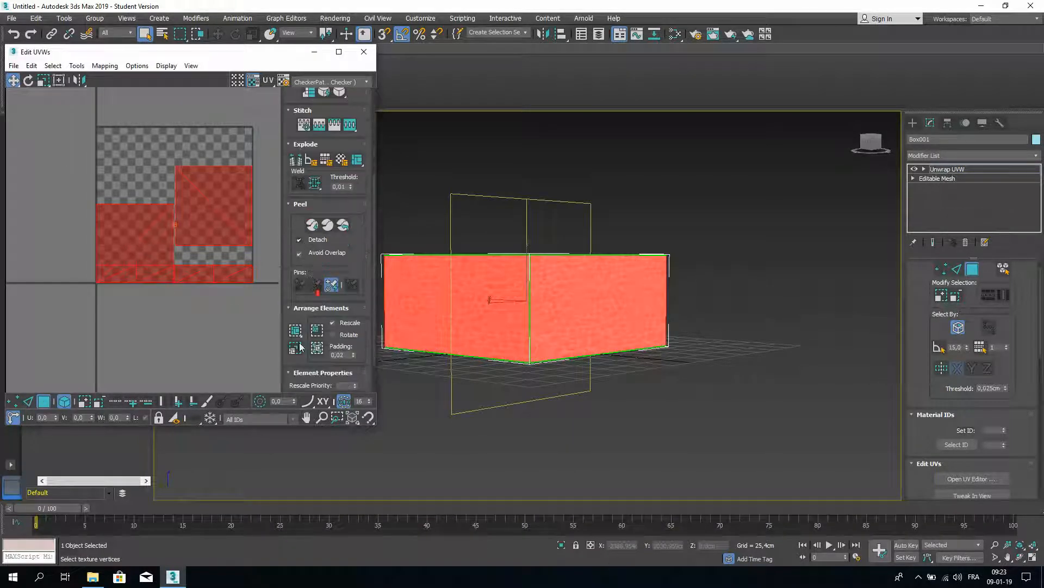
pyautogui.click(294, 334)
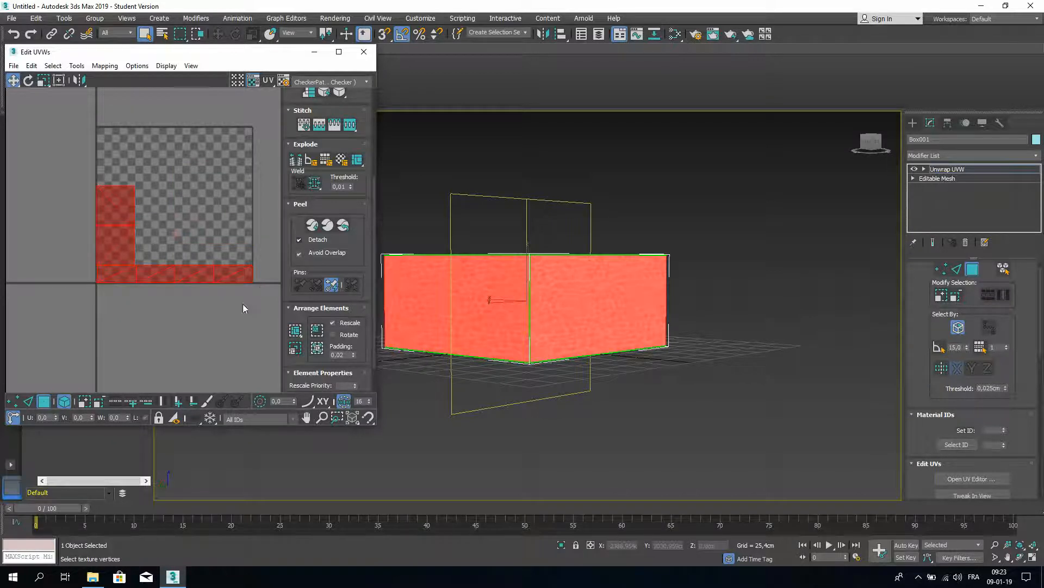
pyautogui.click(138, 303)
pyautogui.scroll(8, 589, 279)
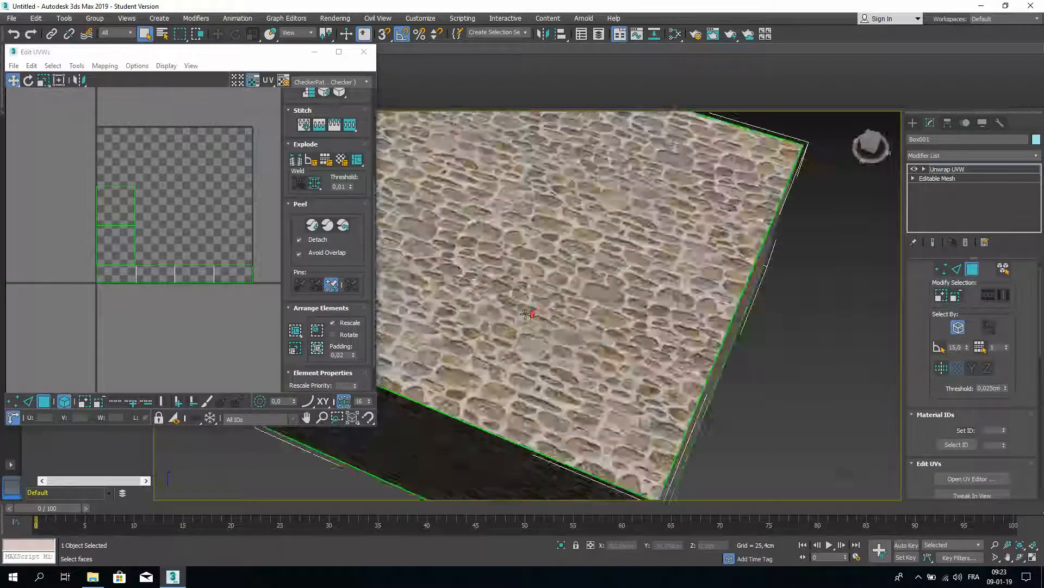
pyautogui.keyDown('alt'); pyautogui.moveTo(640, 277); pyautogui.dragTo(625, 332, button='middle'); pyautogui.keyUp('alt')
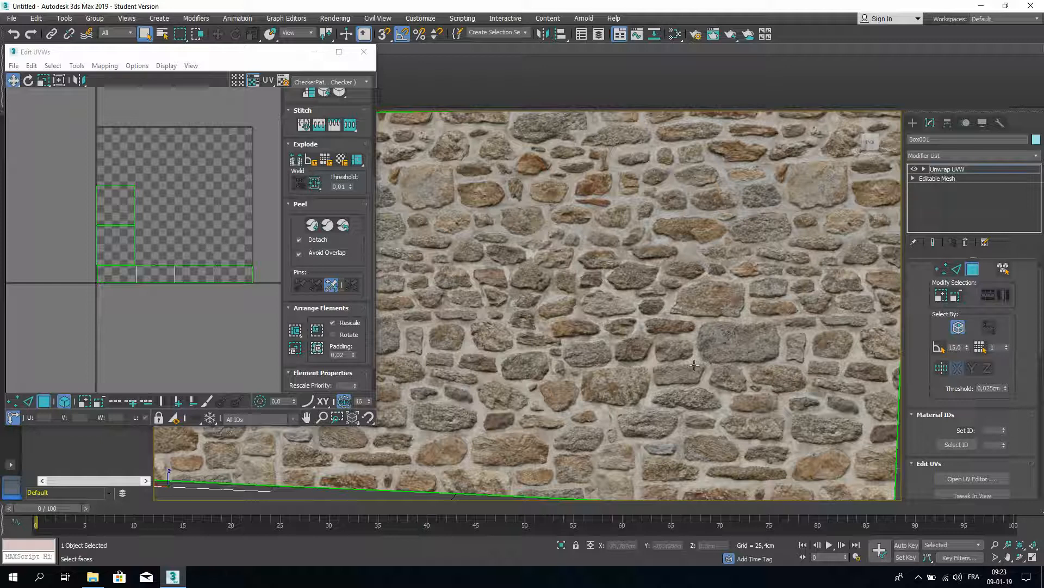